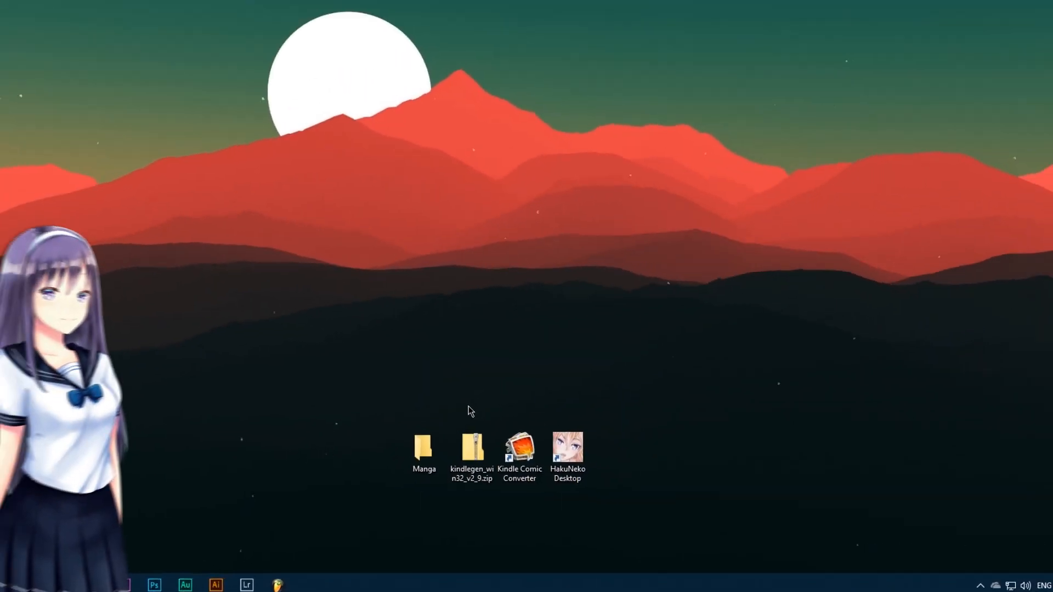
Open the install folder of Kindle Comic Converter from its desktop shortcut.
right_click(519, 437)
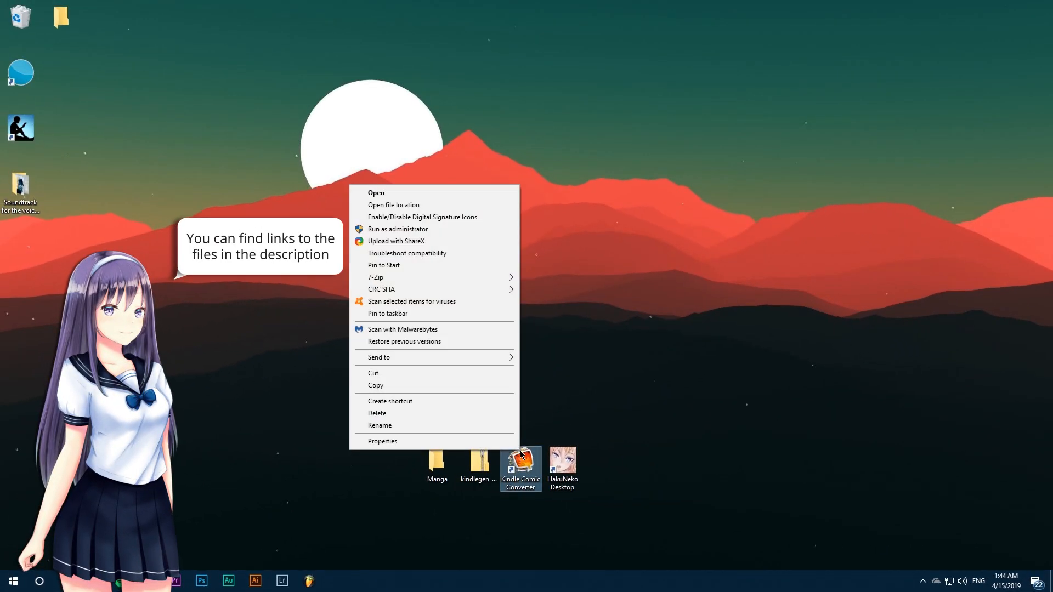
click(398, 206)
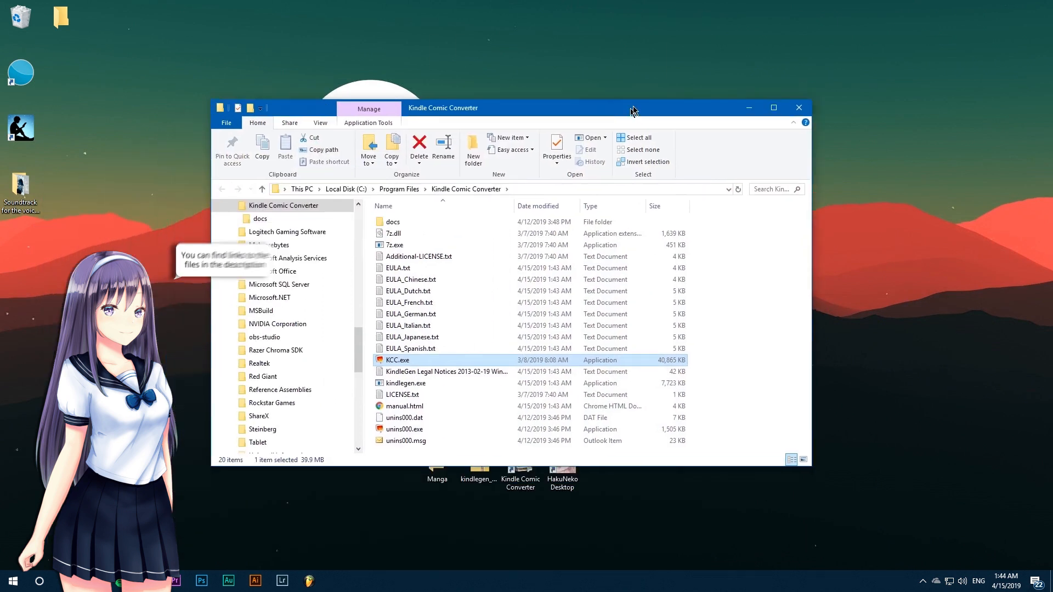
drag(633, 111, 729, 61)
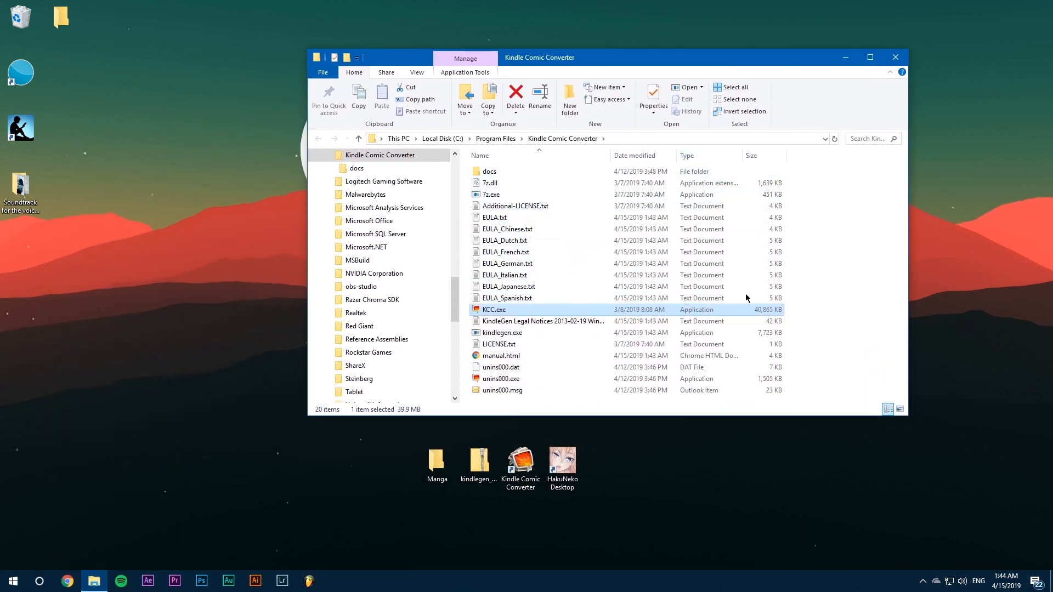
Copy everything in kindlegen_win32_v2_9.zip into the Kindle Comic Converter folder, replacing existing files, and minimise the archive window.
double_click(479, 463)
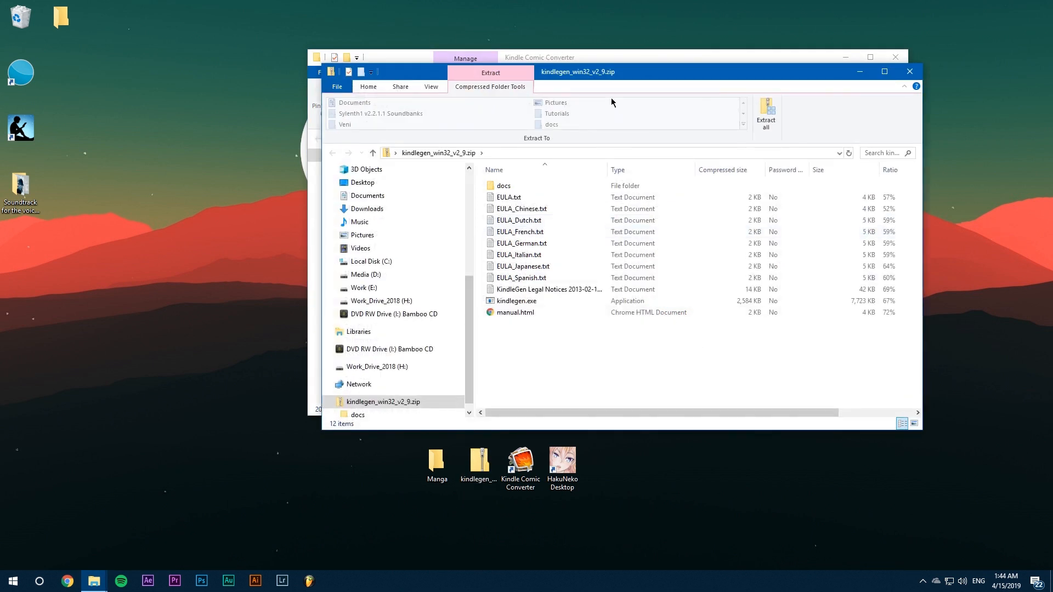
drag(685, 71, 352, 209)
drag(319, 499, 831, 282)
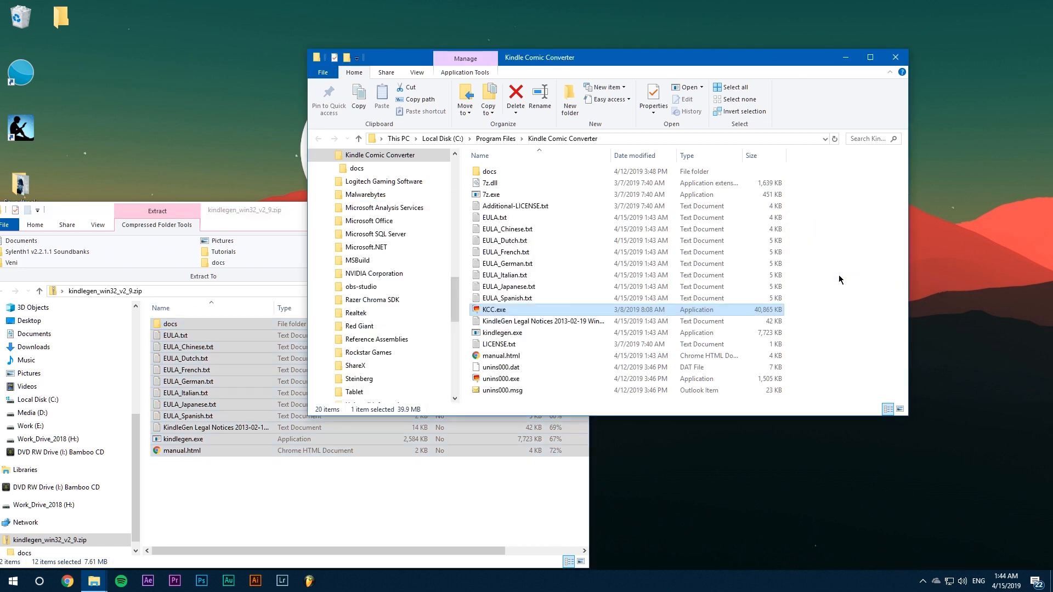
click(528, 204)
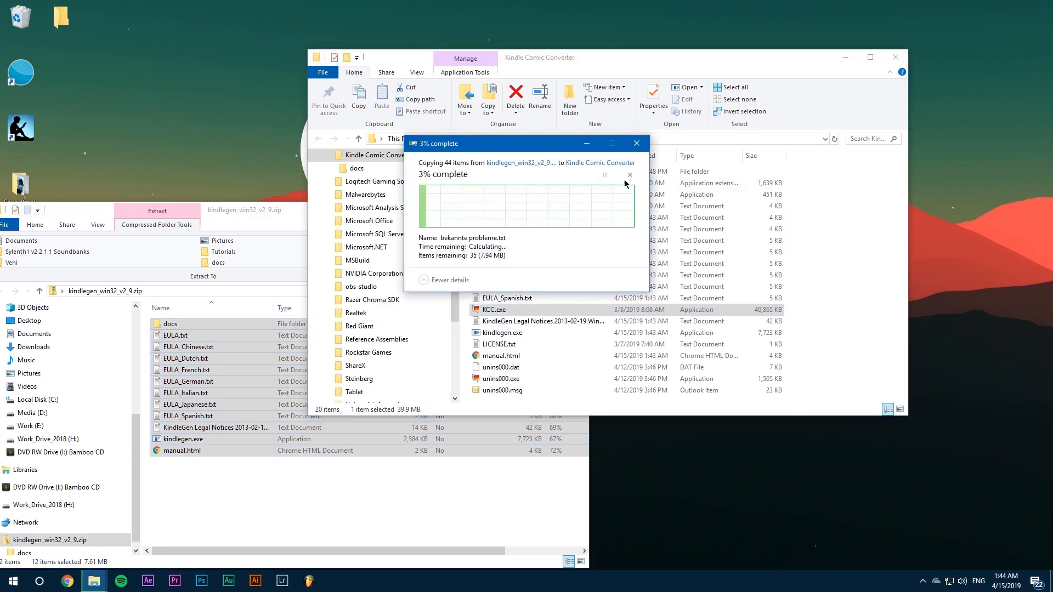
click(497, 236)
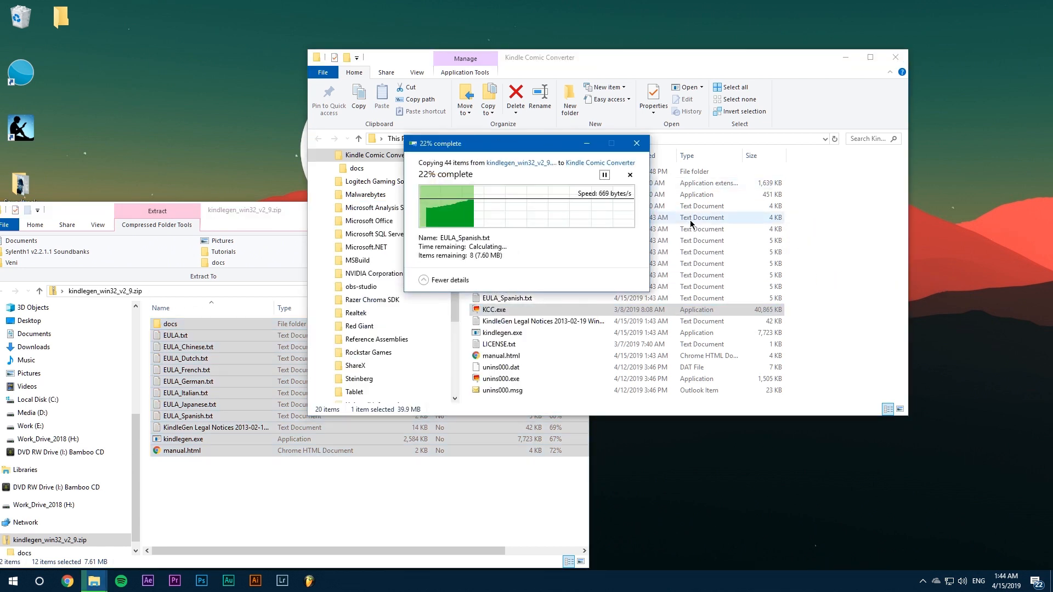
click(278, 215)
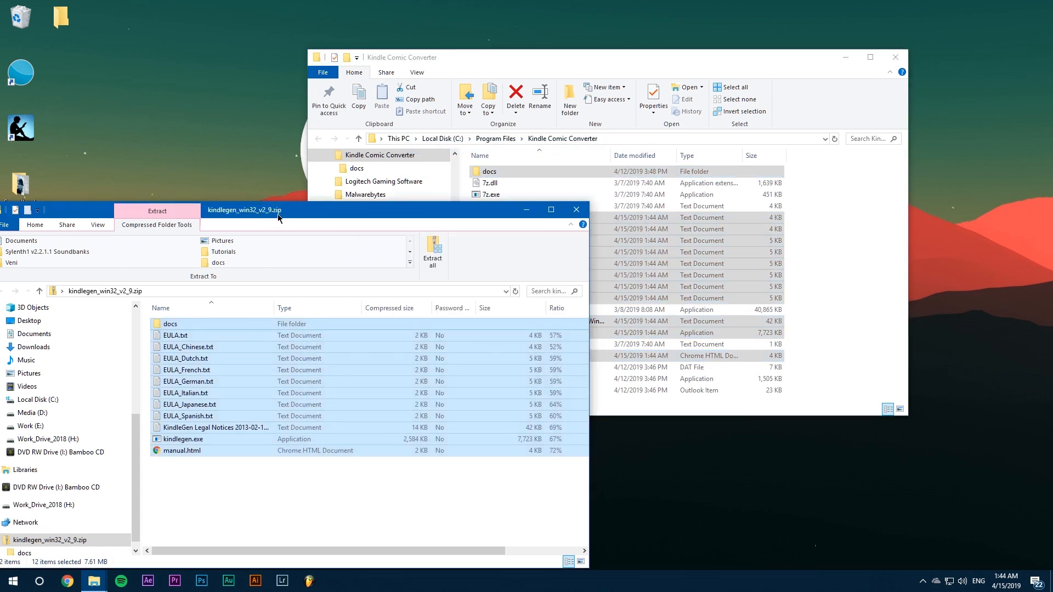
click(525, 214)
Launch Kindle Comic Converter to check its startup messages about KindleGen, and close it again.
drag(548, 63, 459, 42)
double_click(521, 460)
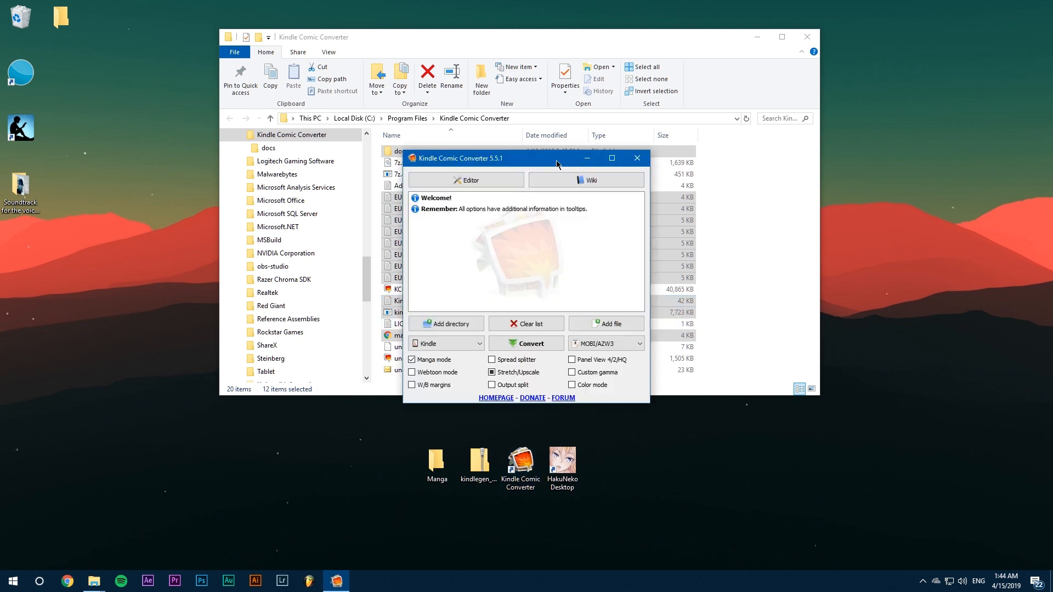
drag(556, 162, 489, 157)
click(569, 154)
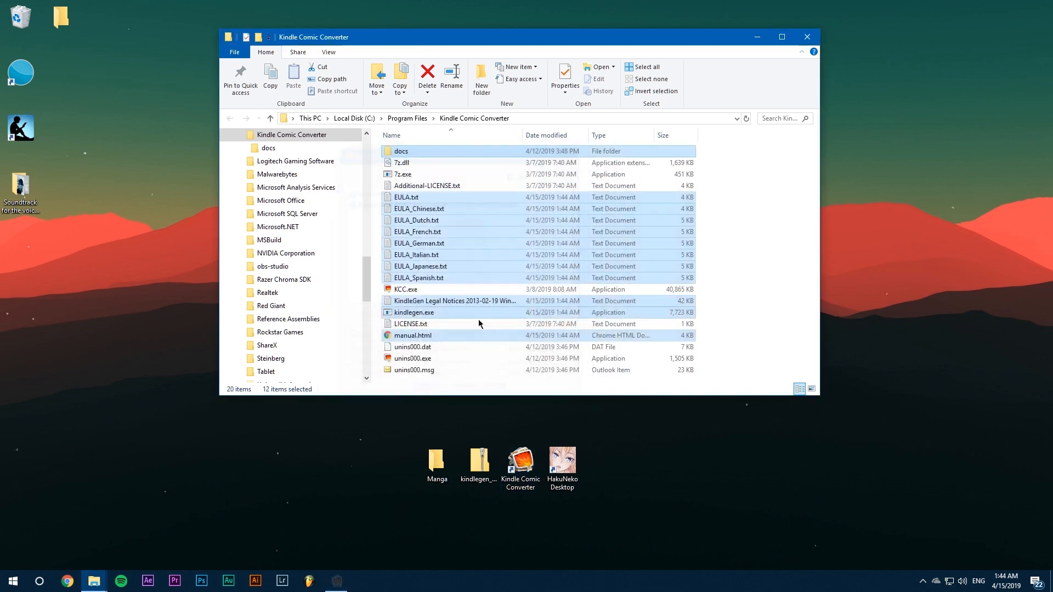
Delete kindlegen.exe from the Kindle Comic Converter folder, granting administrator permission.
click(441, 312)
key(Delete)
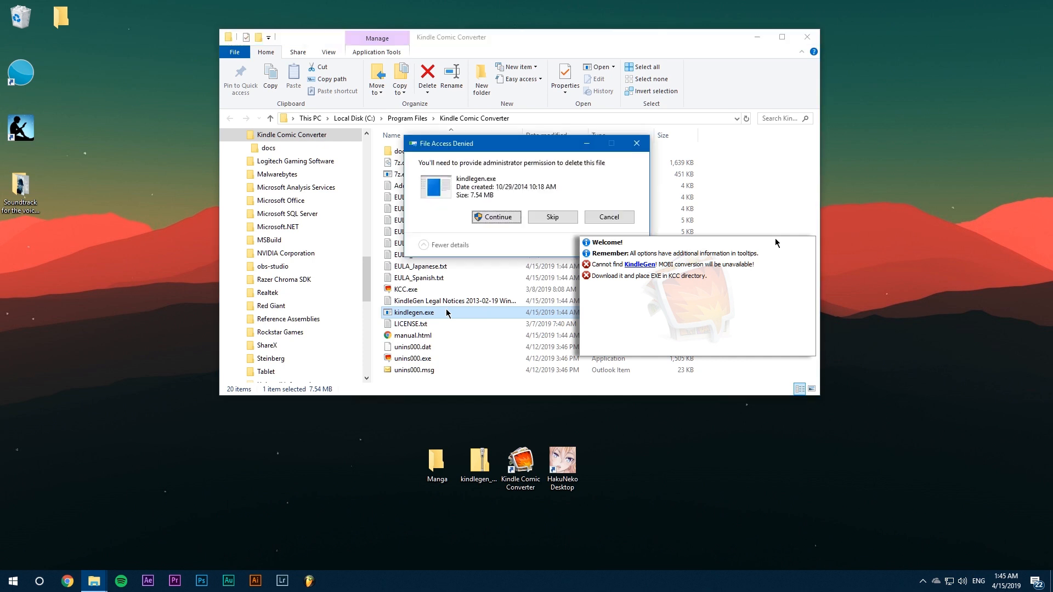
click(425, 214)
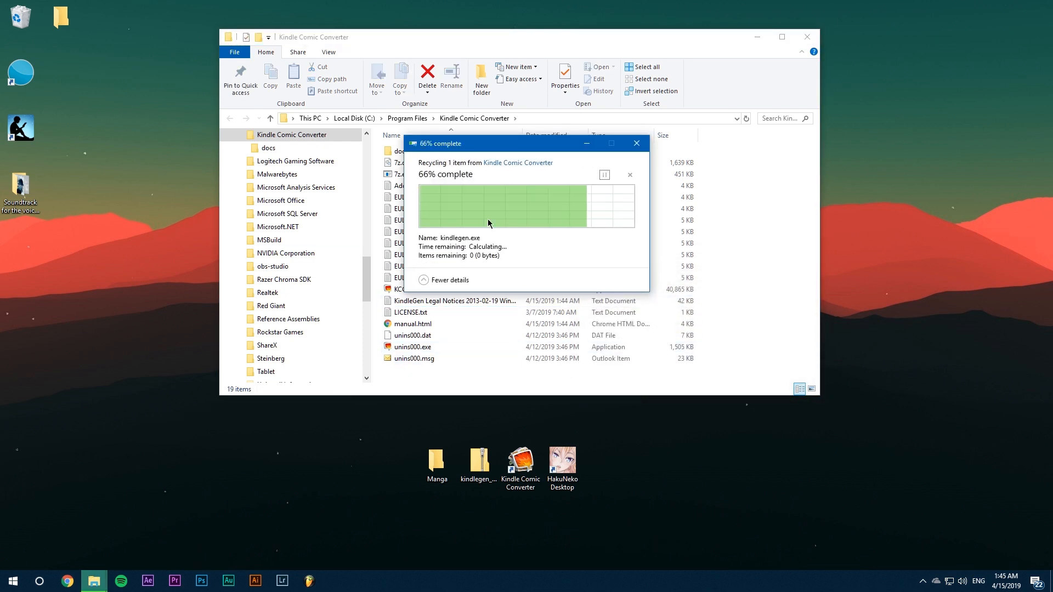
Copy the KindleGen files from the zip archive back into the Kindle Comic Converter folder and minimise the folder window.
double_click(485, 457)
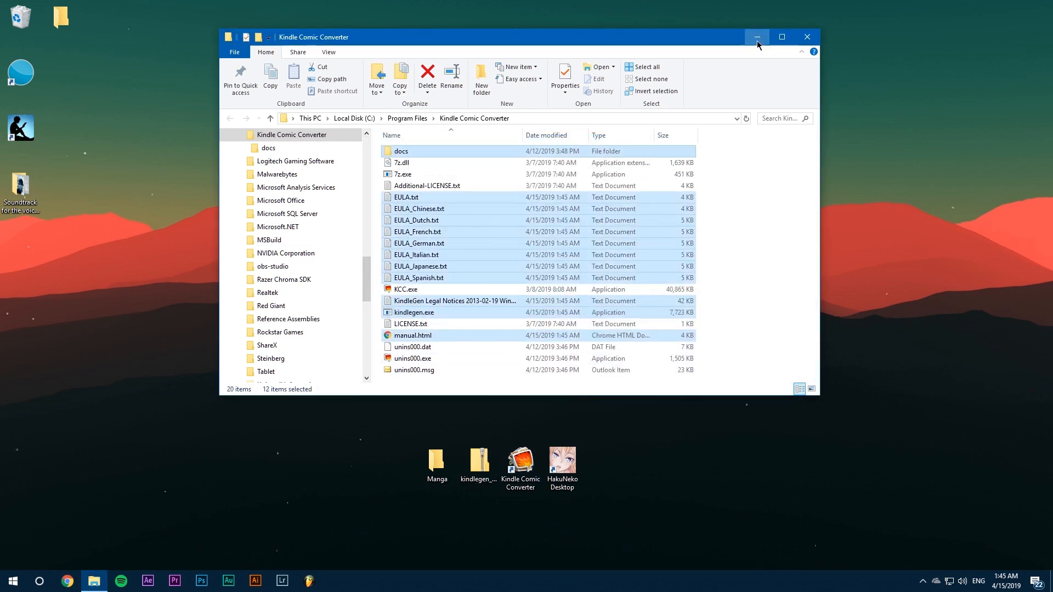
click(757, 40)
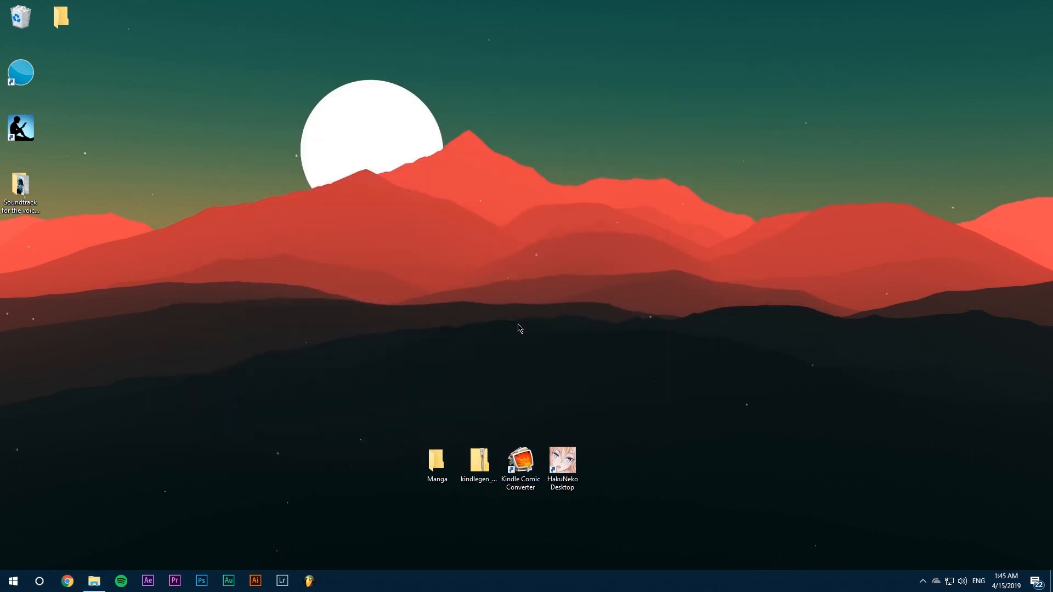
Switch to Chrome, search the web for "manga rock" and open the Manga Rock online reader site.
click(525, 385)
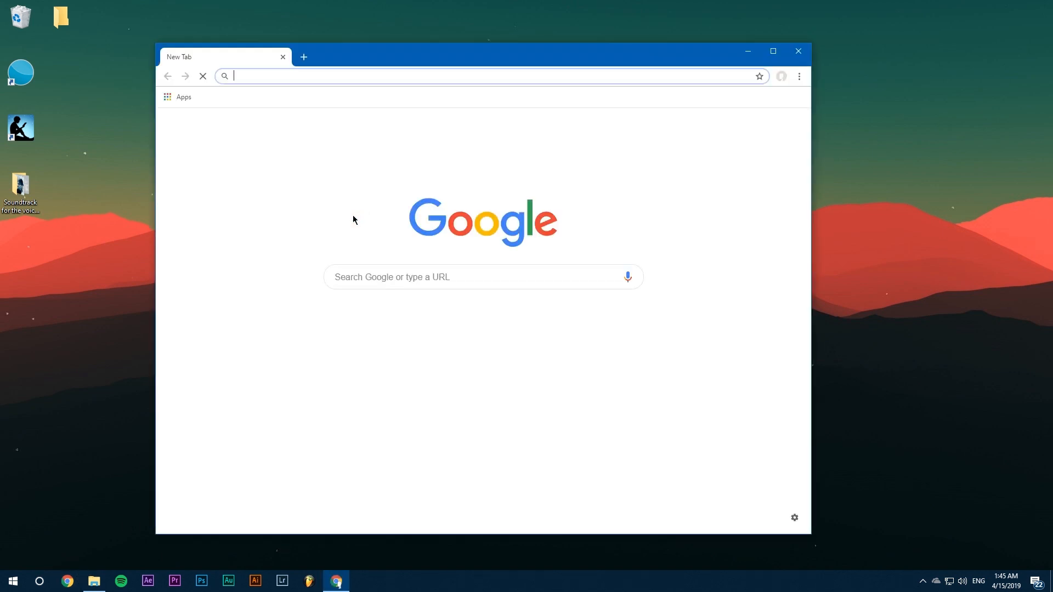
click(344, 73)
text(manga )
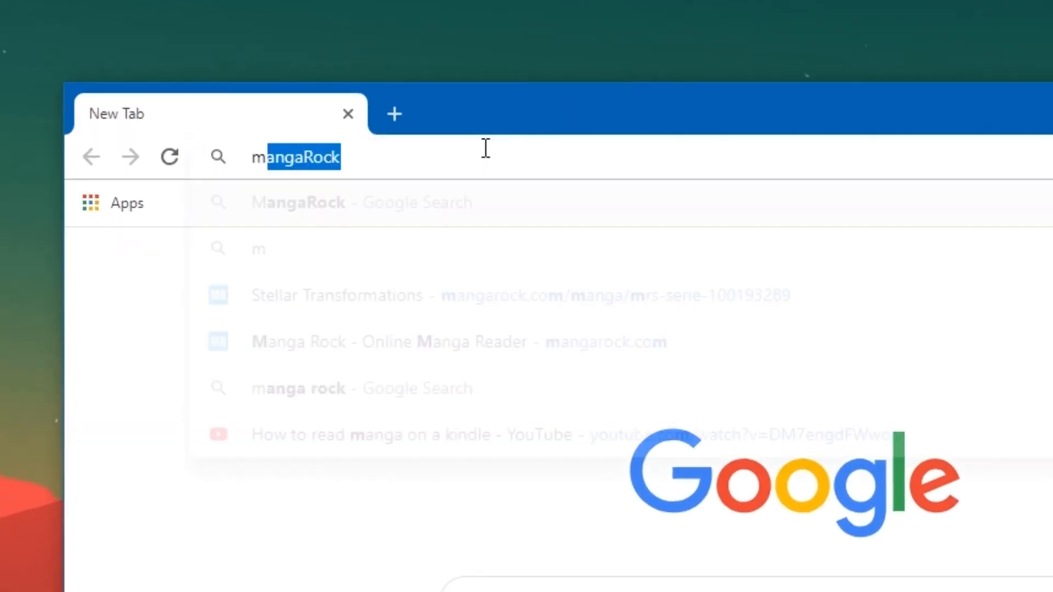
text(rock)
key(Return)
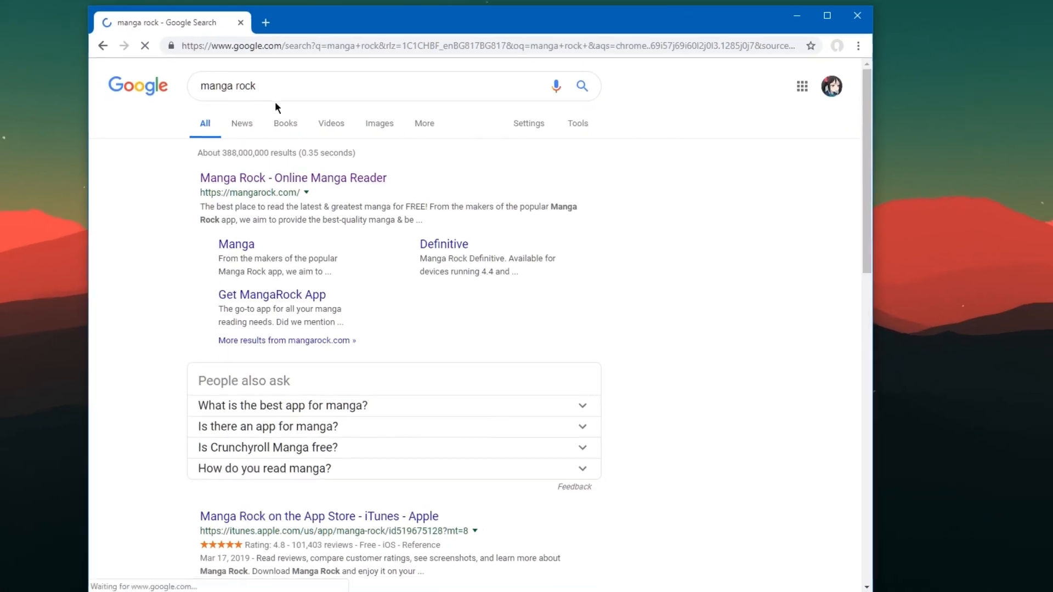
click(265, 182)
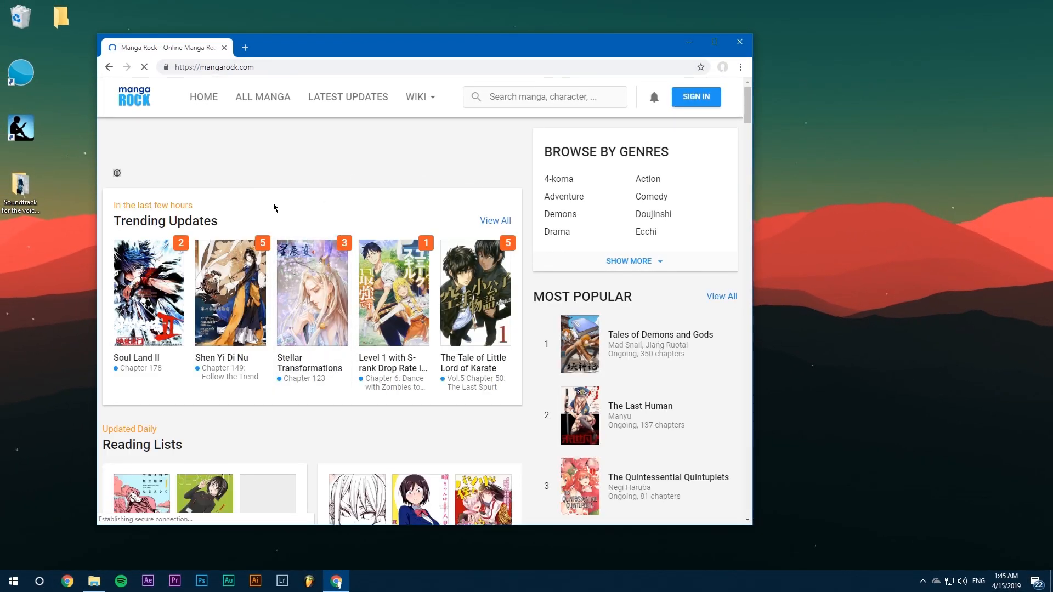
Open the Stellar Transformations manga page from the trending updates and minimise the browser.
click(317, 289)
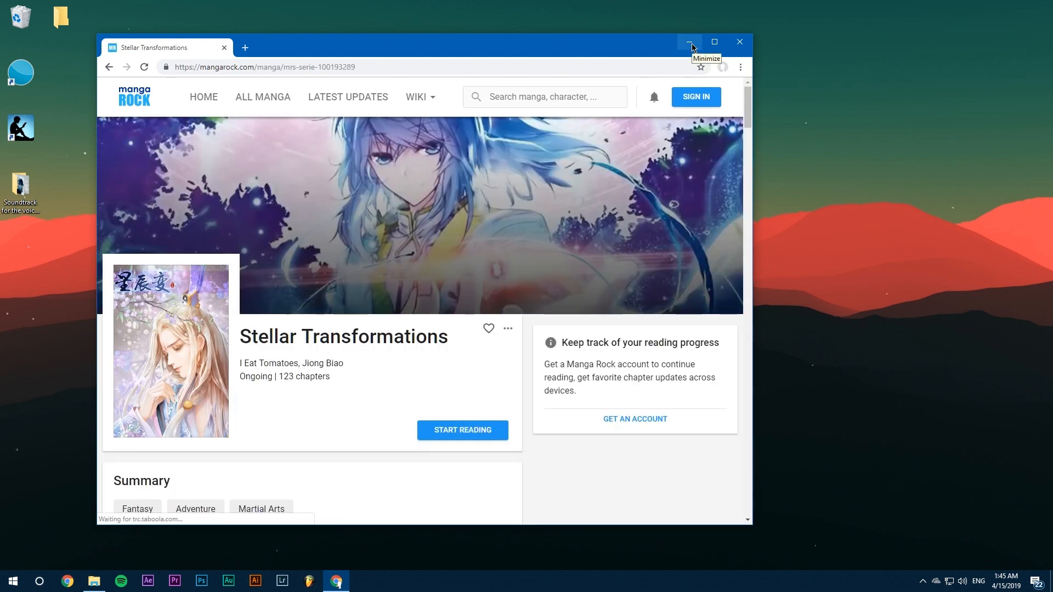
drag(633, 48, 510, 53)
click(566, 50)
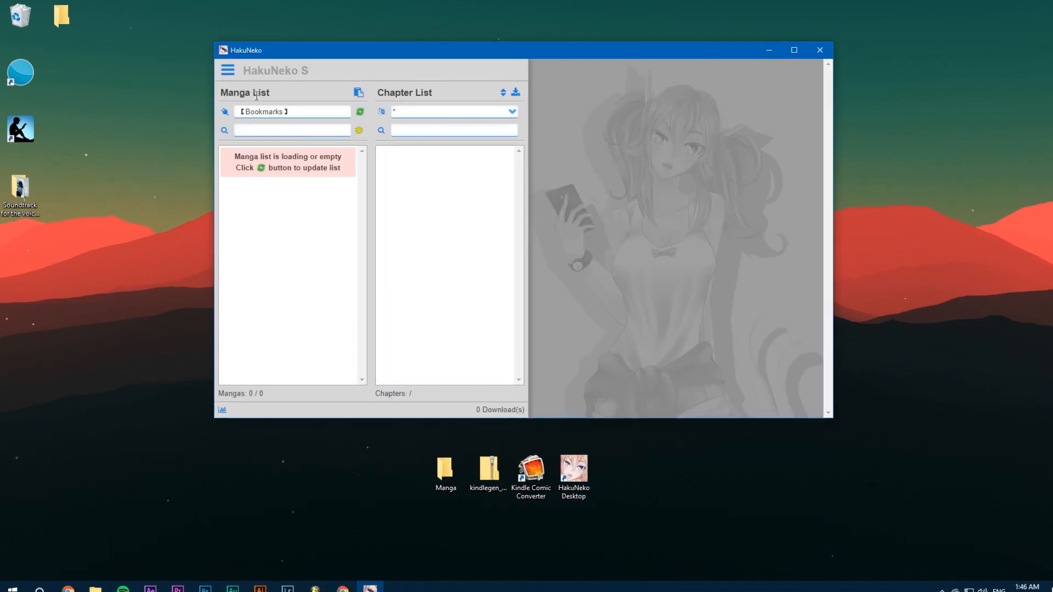
Find the MangaRock connector in HakuNeko by filtering websites for "mangarock" and select it as the manga source.
click(259, 109)
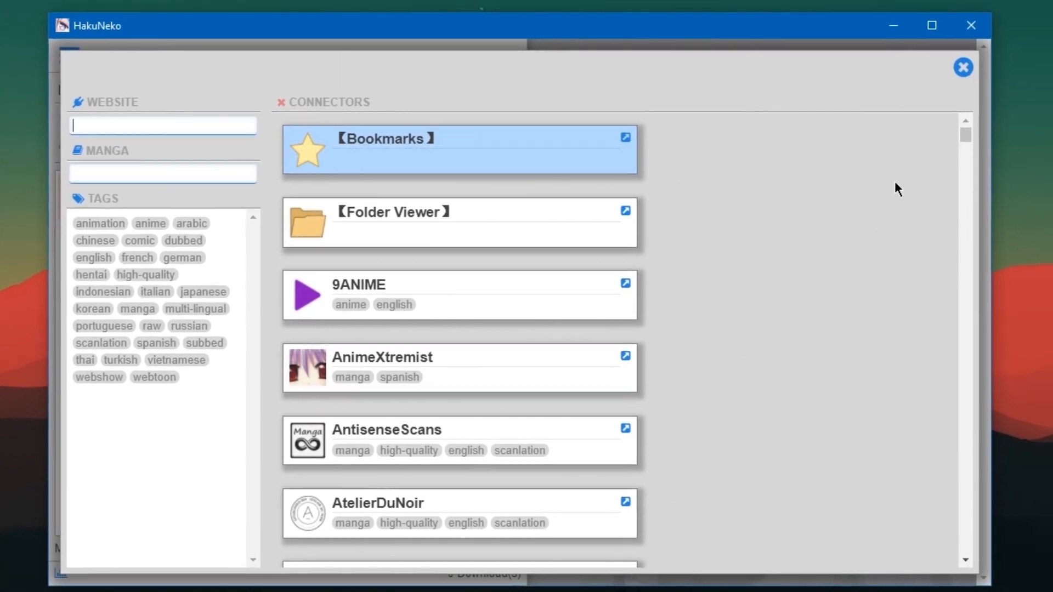
scroll(944, 153, down, 15)
drag(945, 149, 944, 122)
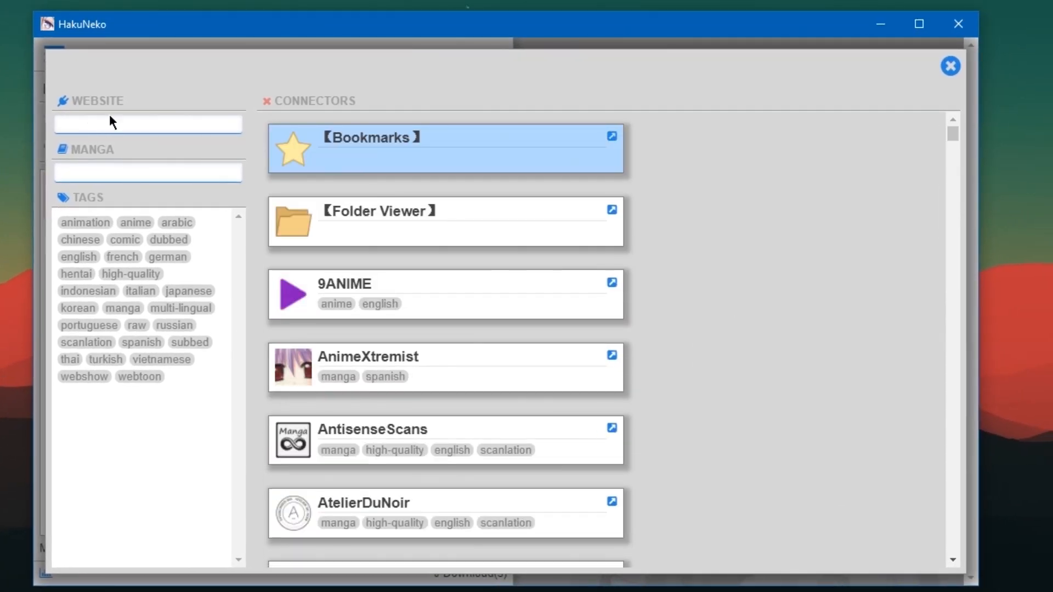
text(mangarock)
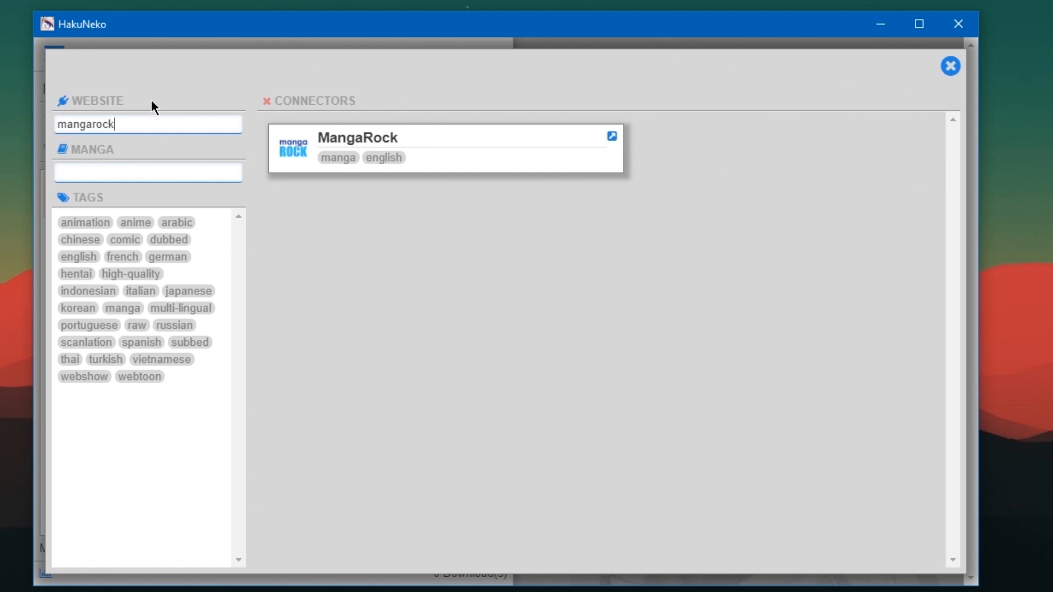
click(547, 151)
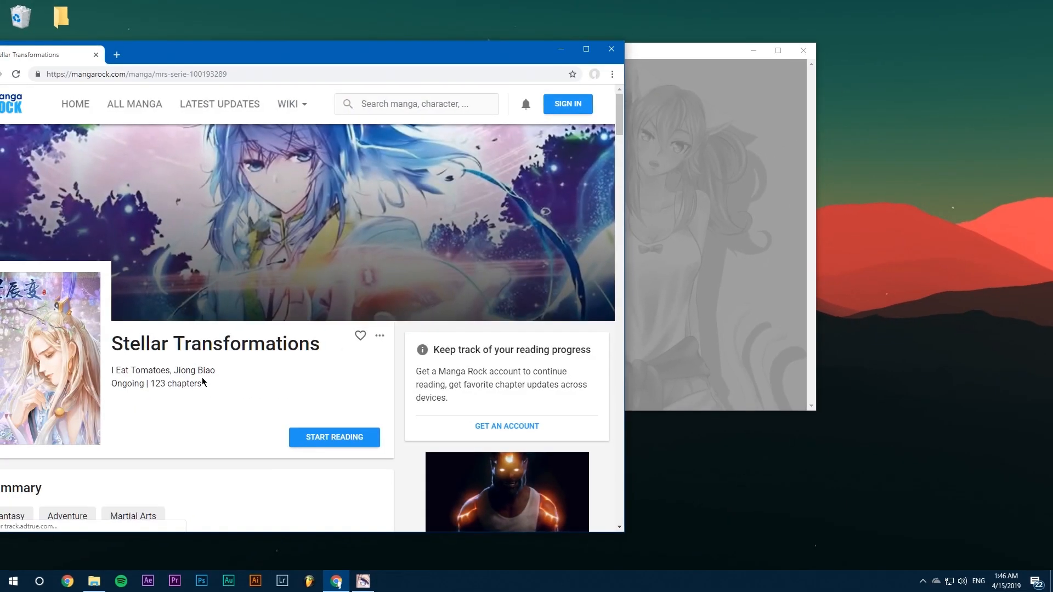
Copy the title "Stellar Transformations" from the manga page in Chrome and minimise the browser.
drag(116, 344, 319, 343)
right_click(315, 344)
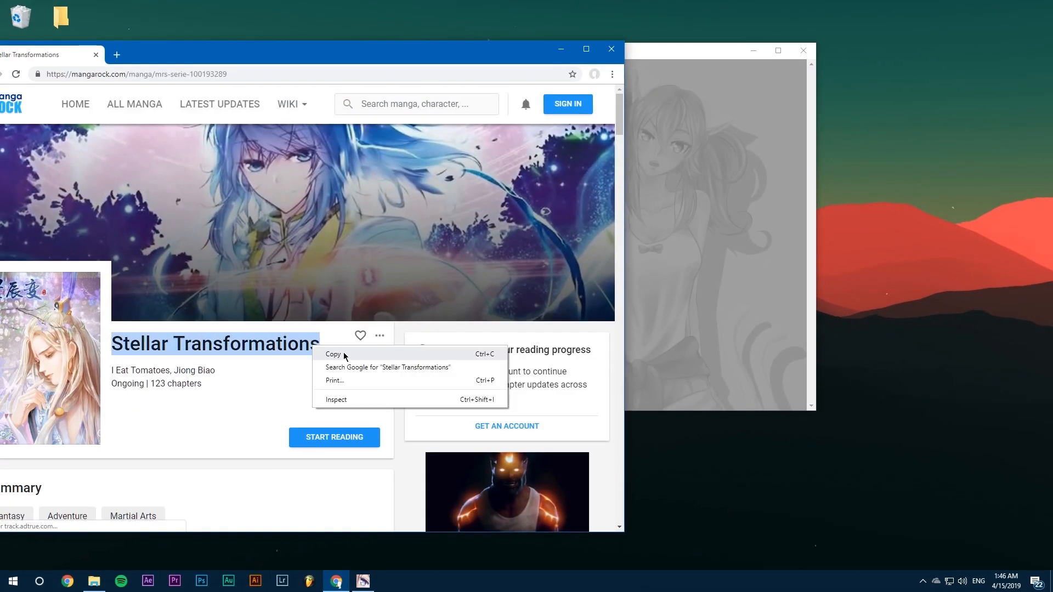
click(330, 353)
click(561, 49)
Filter HakuNeko's manga list for "Stellar Transformations", select the manga and go to the earliest chapters in its list.
click(279, 127)
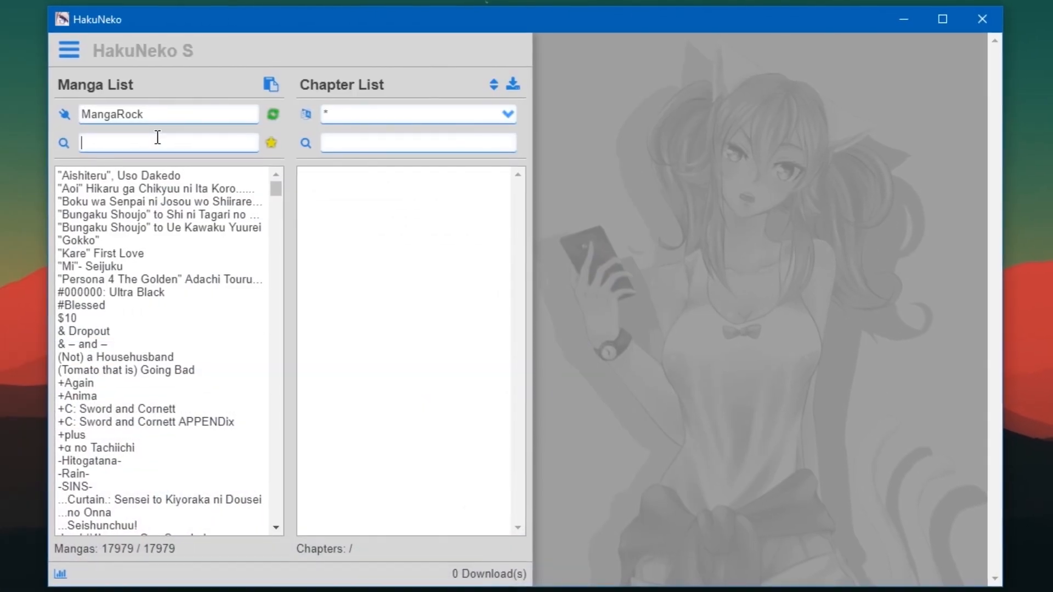
key(ctrl+v)
click(134, 174)
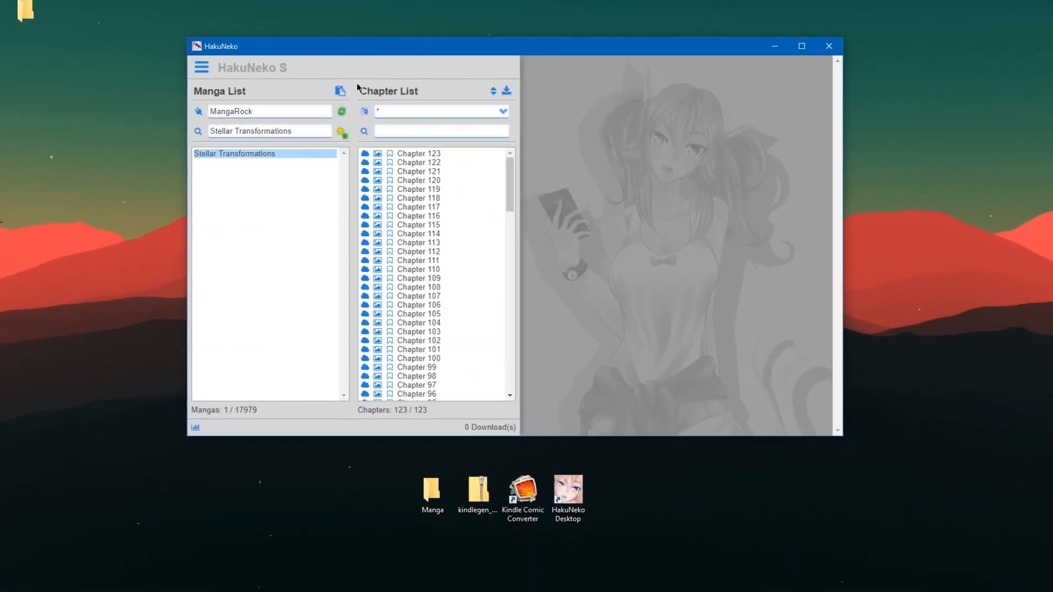
drag(510, 183, 501, 386)
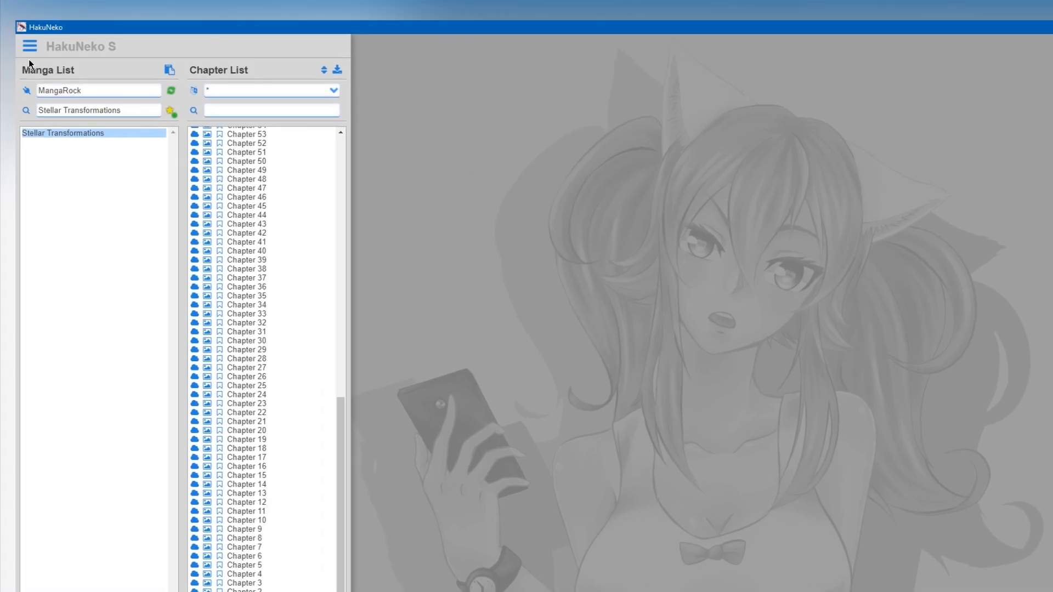
Open the HakuNeko settings and choose Comic Book Archive (*.cbz) as the chapter file format.
click(11, 25)
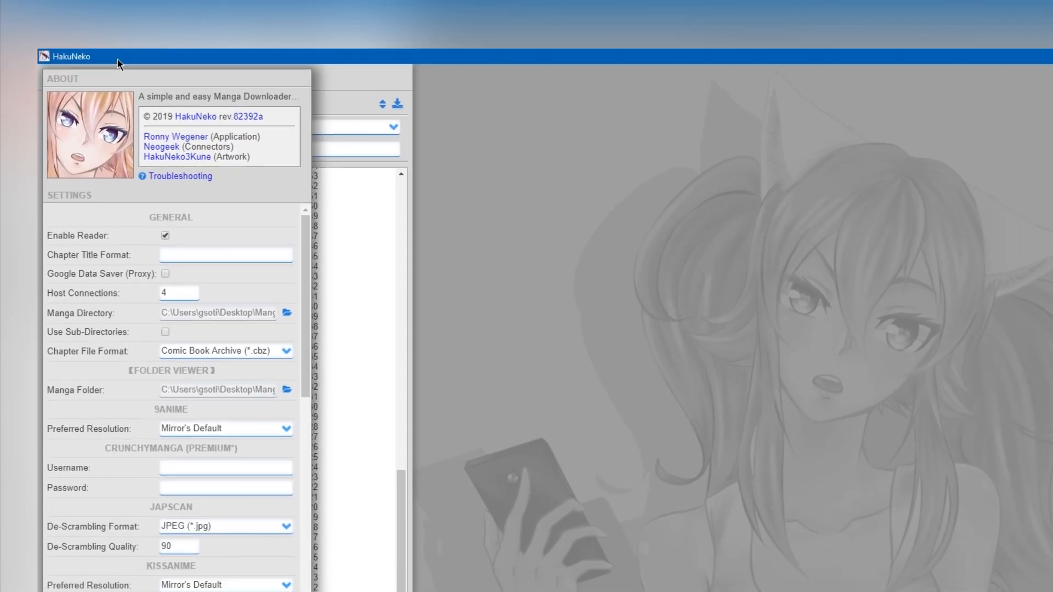
drag(145, 80, 174, 68)
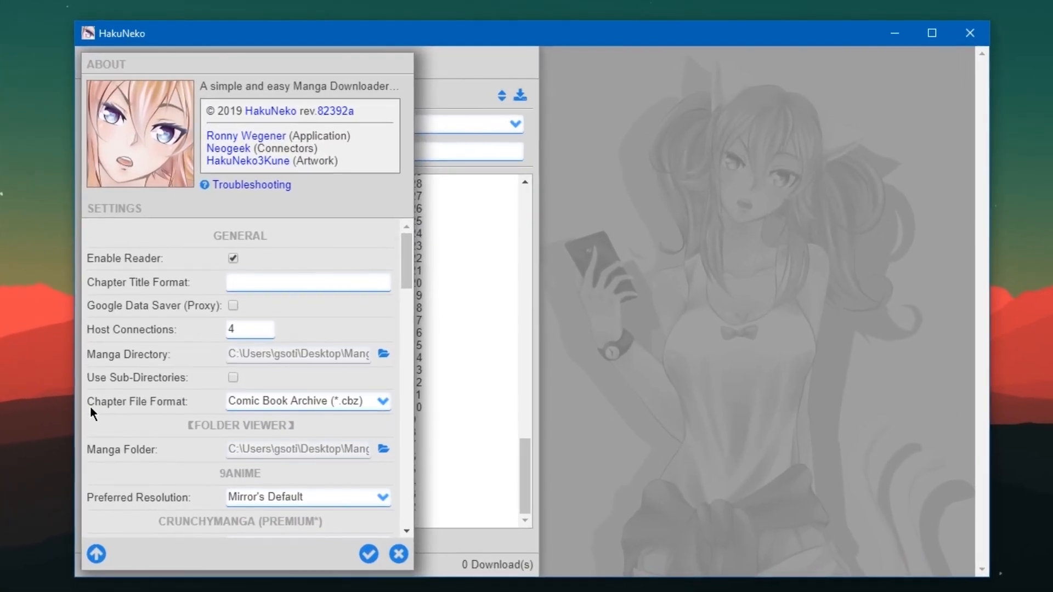
drag(90, 405, 148, 401)
double_click(185, 401)
triple_click(150, 402)
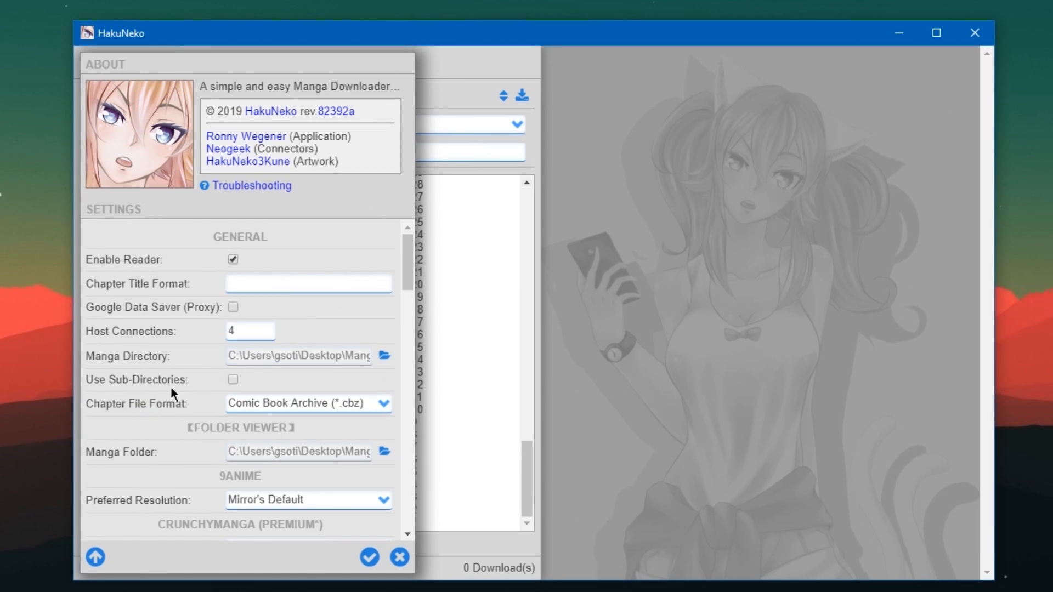
click(322, 398)
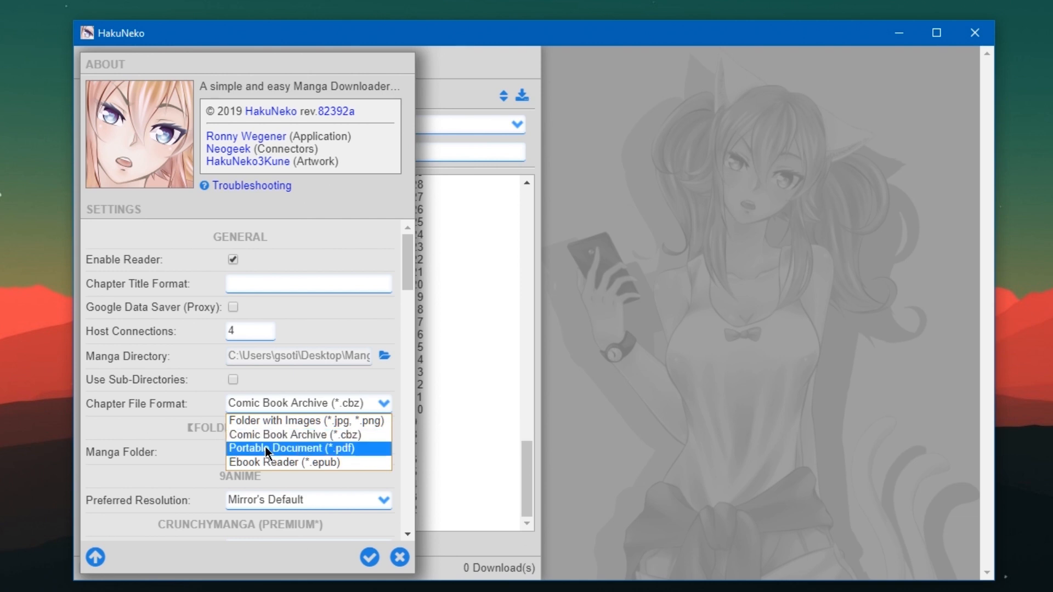
click(298, 438)
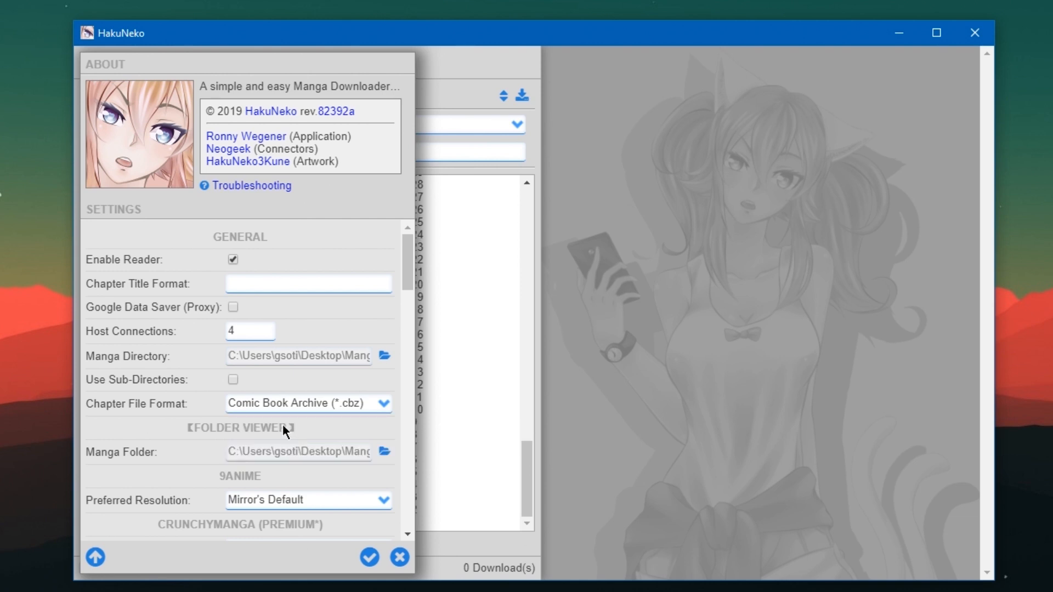
Point the manga directory at the Manga folder on the desktop and save the settings.
click(385, 357)
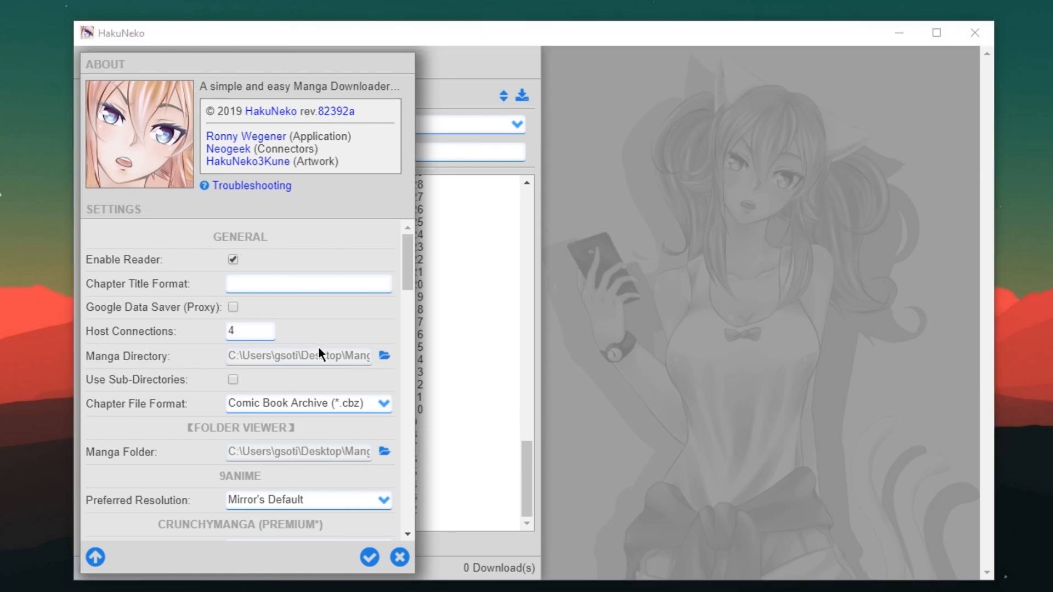
click(838, 117)
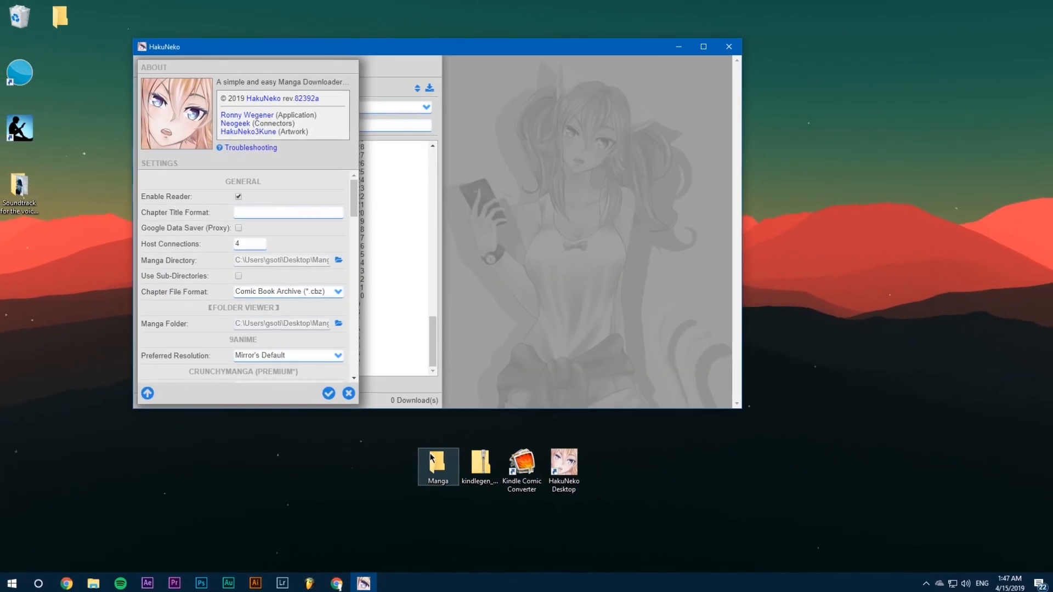
click(448, 482)
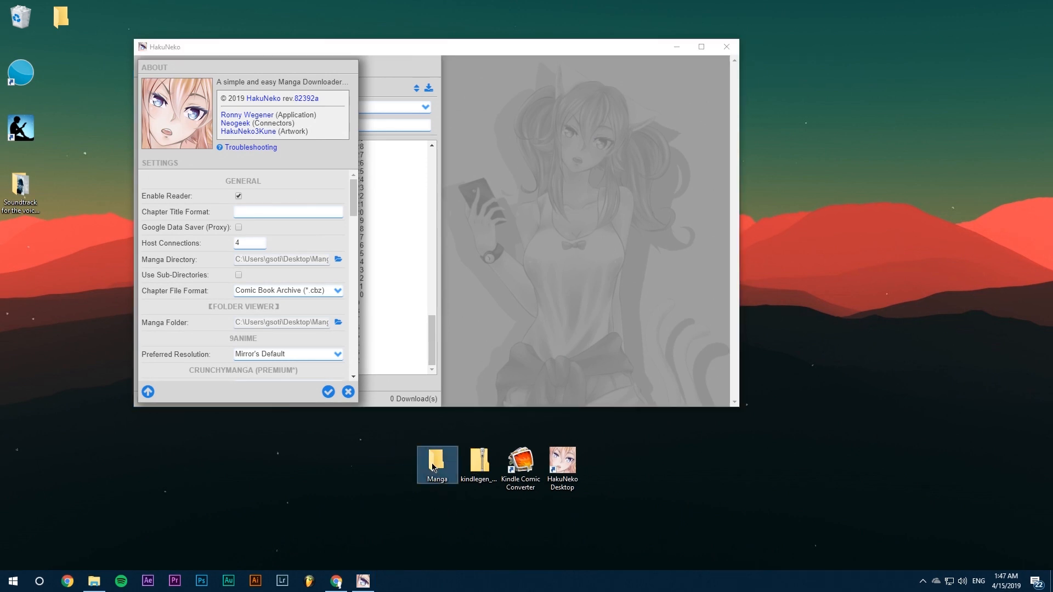
click(329, 391)
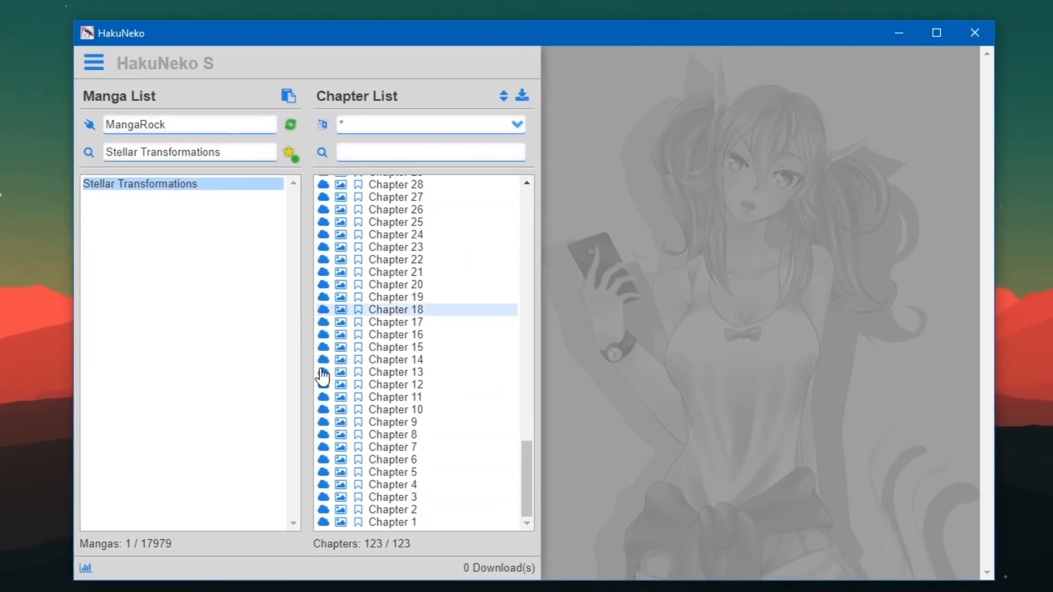
Preview the pages of Chapter 1 of Stellar Transformations in HakuNeko's reader and return to the chapter list.
scroll(409, 369, up, 1)
scroll(409, 369, up, 15)
scroll(408, 395, down, 16)
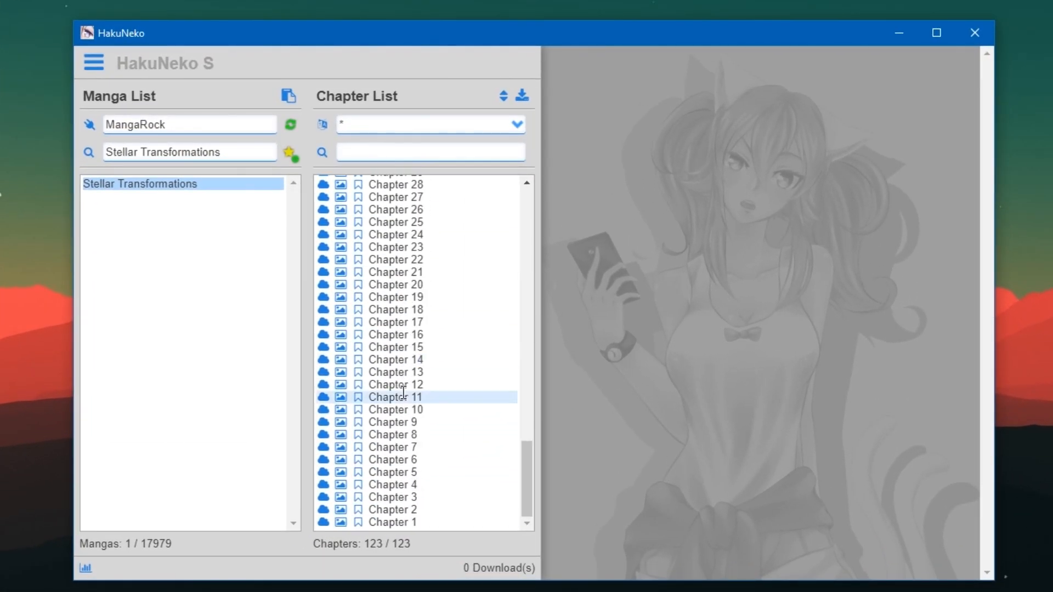
click(341, 523)
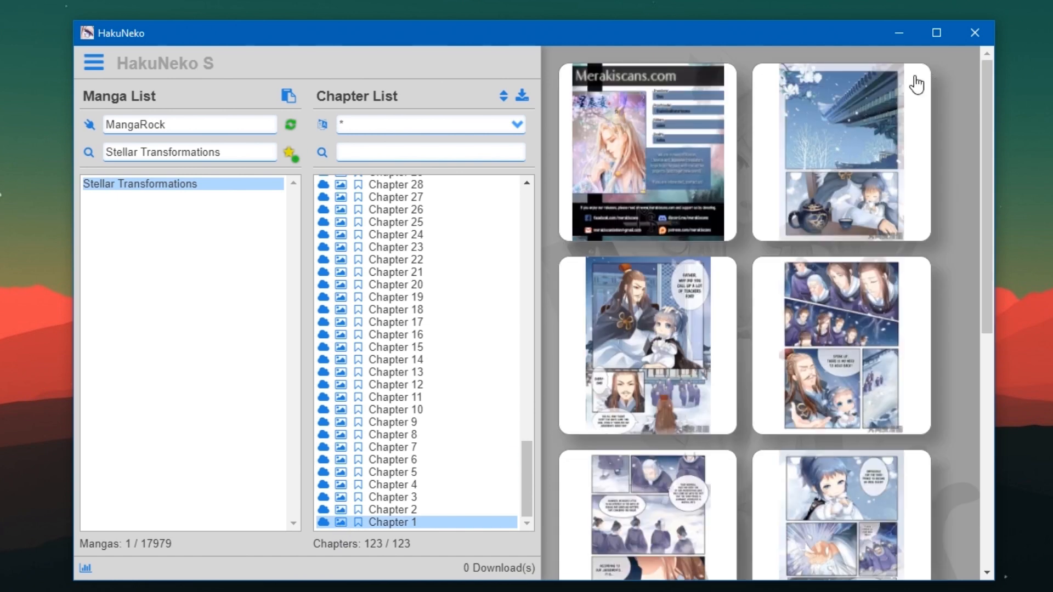
click(788, 94)
scroll(867, 169, down, 10)
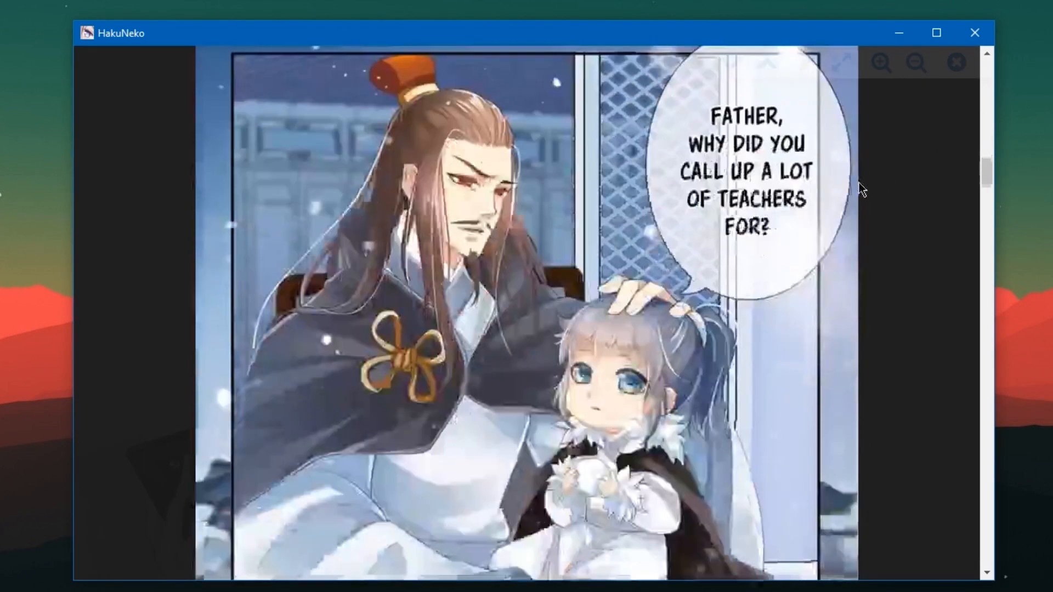
scroll(818, 235, down, 8)
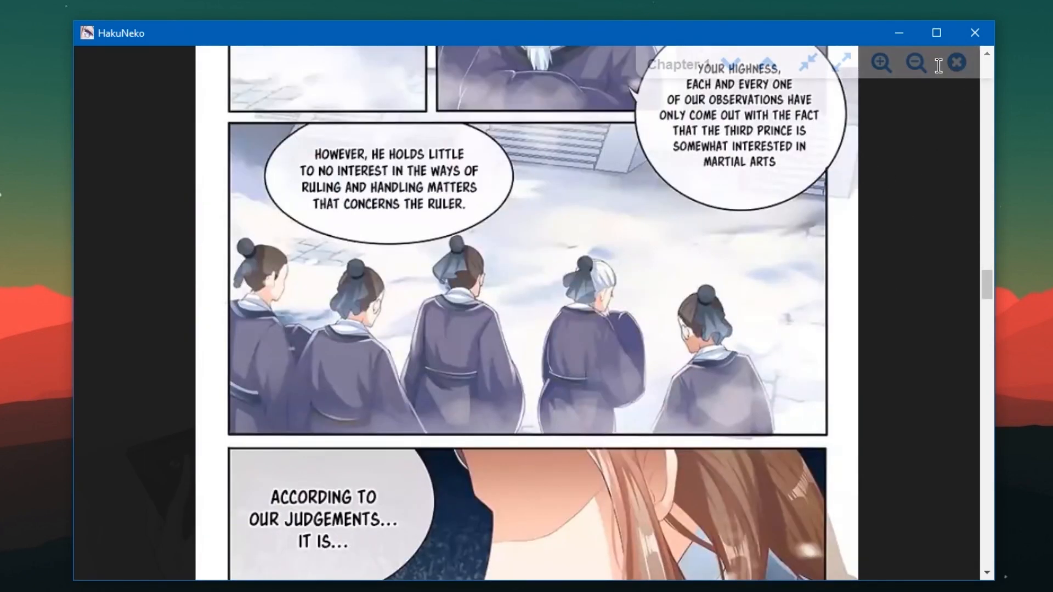
key(Escape)
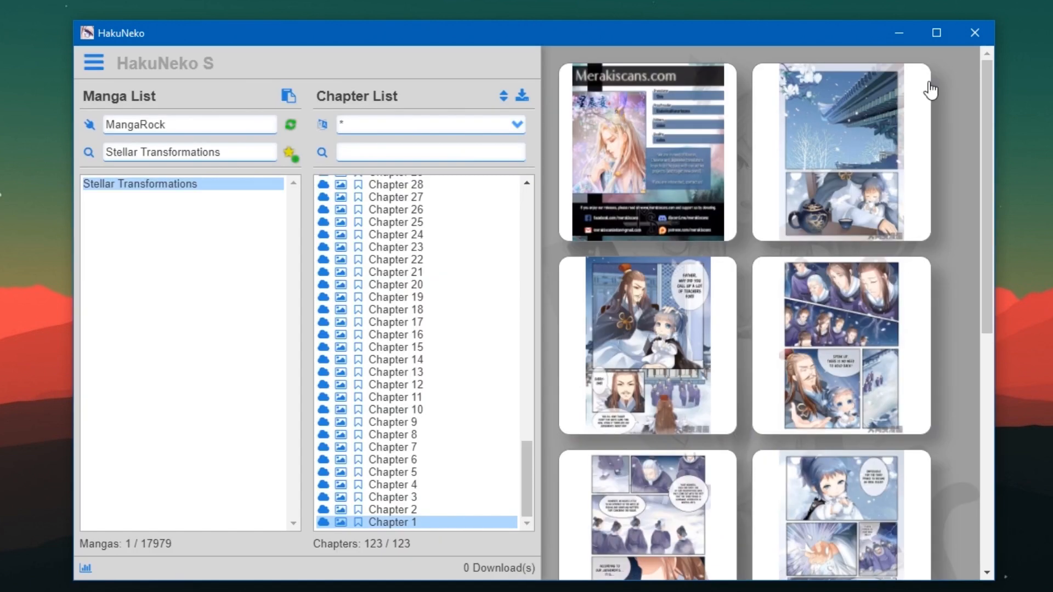
Download Chapters 1 to 4 of Stellar Transformations and minimise HakuNeko.
click(323, 522)
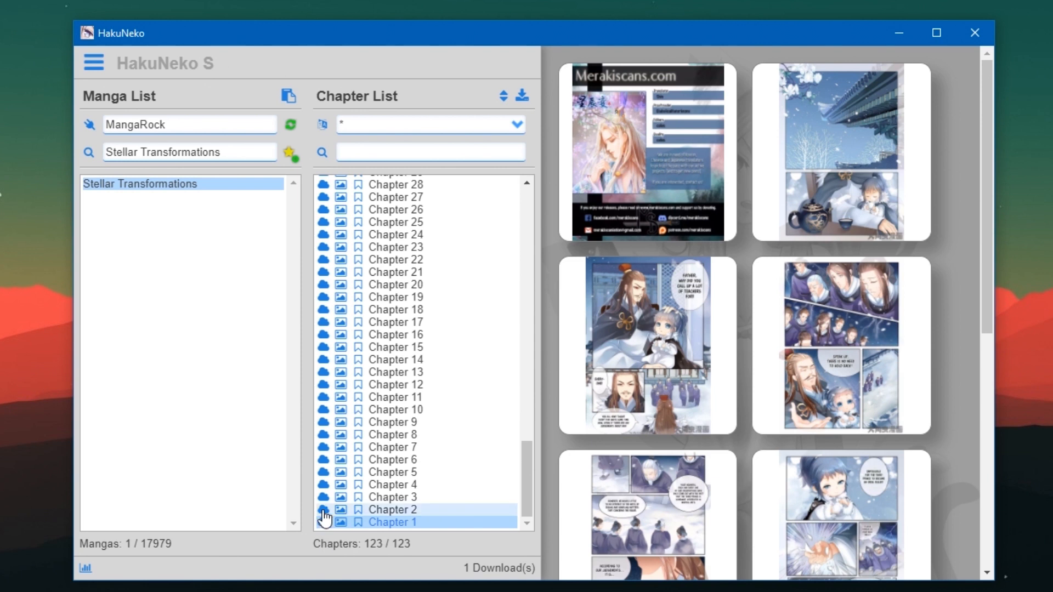
click(324, 509)
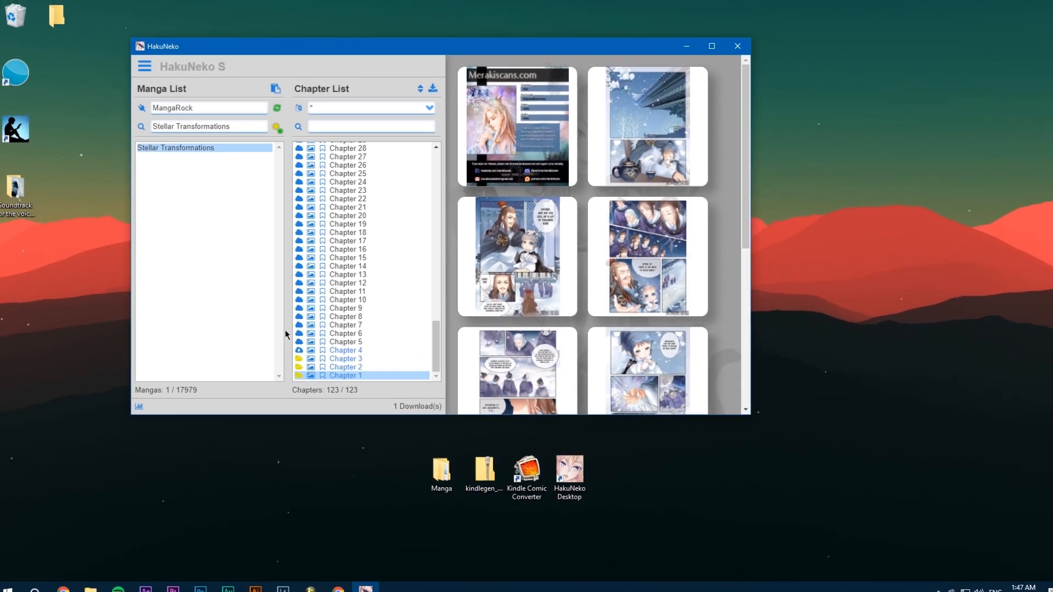
click(678, 47)
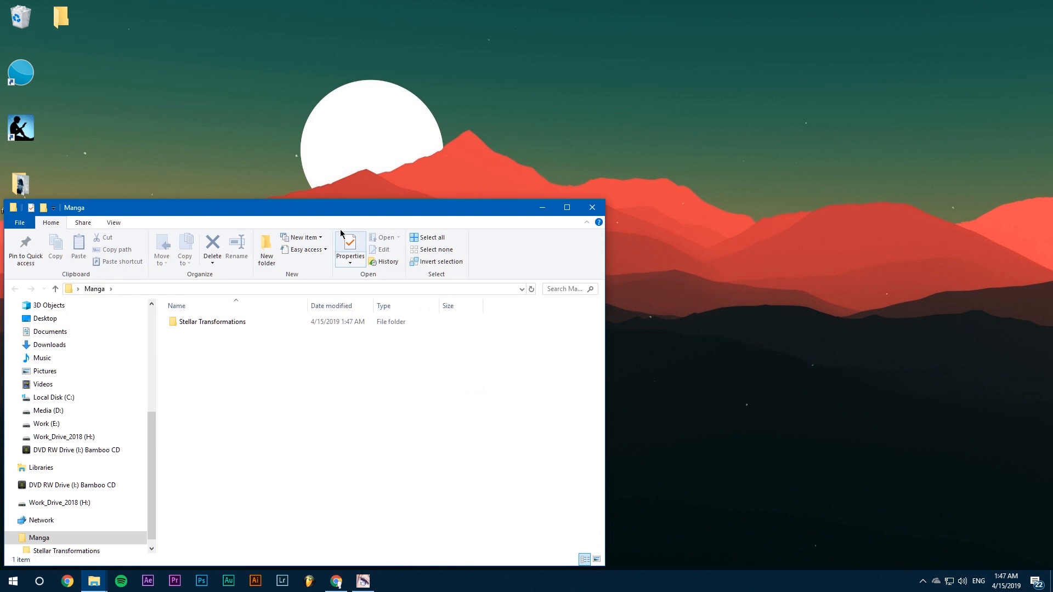
Open the Stellar Transformations folder inside the desktop's Manga folder and check the downloaded CBZ chapter files.
drag(339, 208, 488, 66)
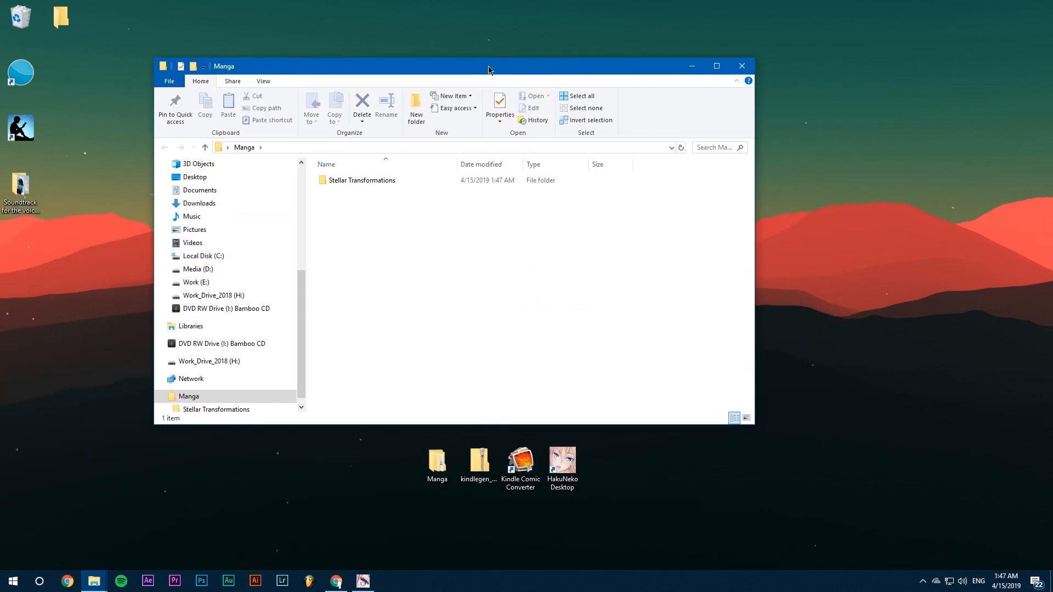
click(393, 182)
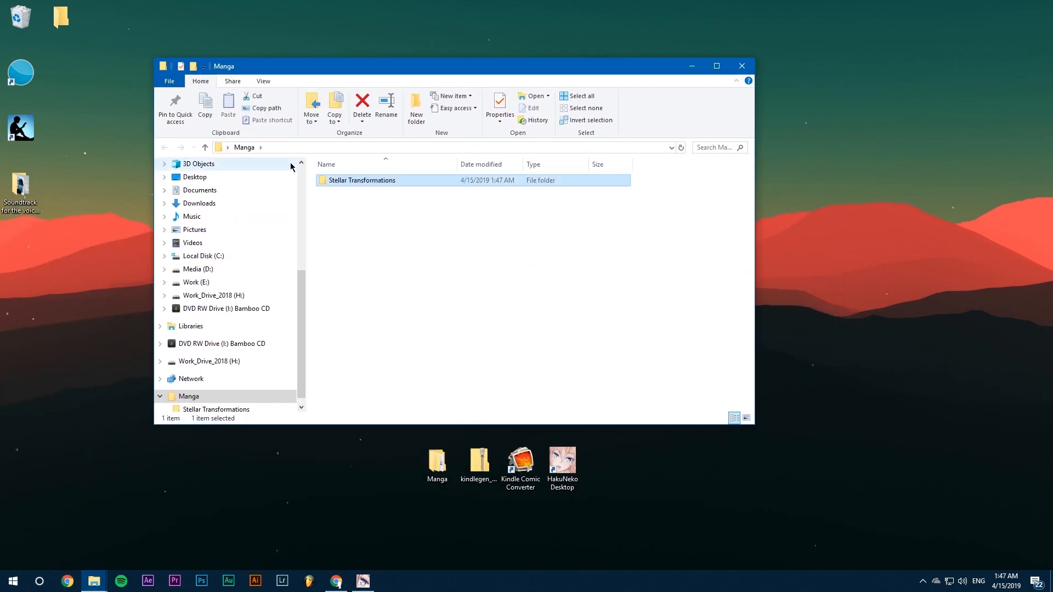
double_click(380, 179)
drag(456, 267, 351, 181)
click(369, 181)
click(377, 194)
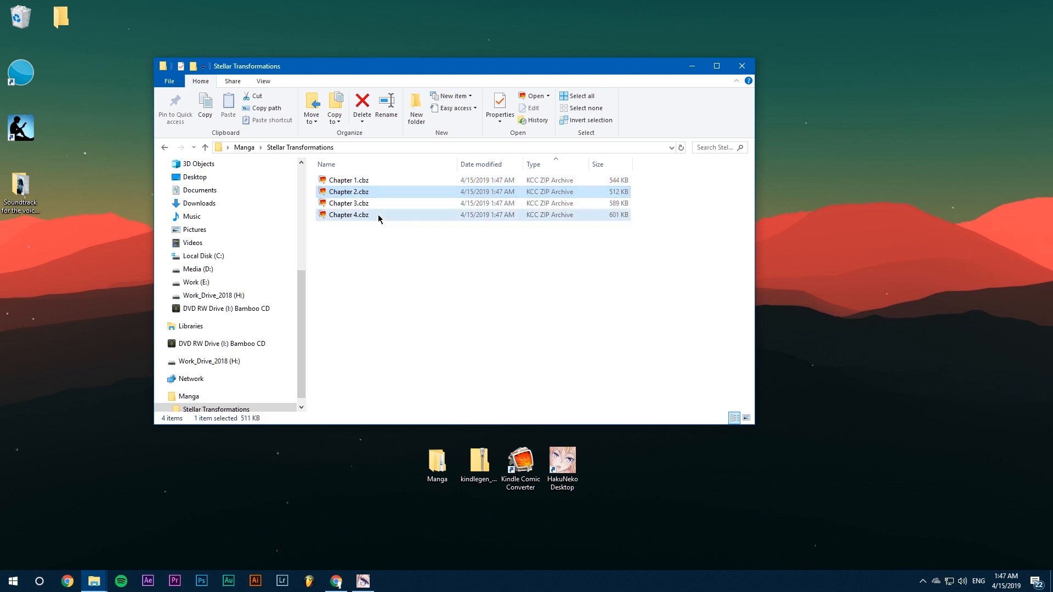
click(378, 215)
click(431, 324)
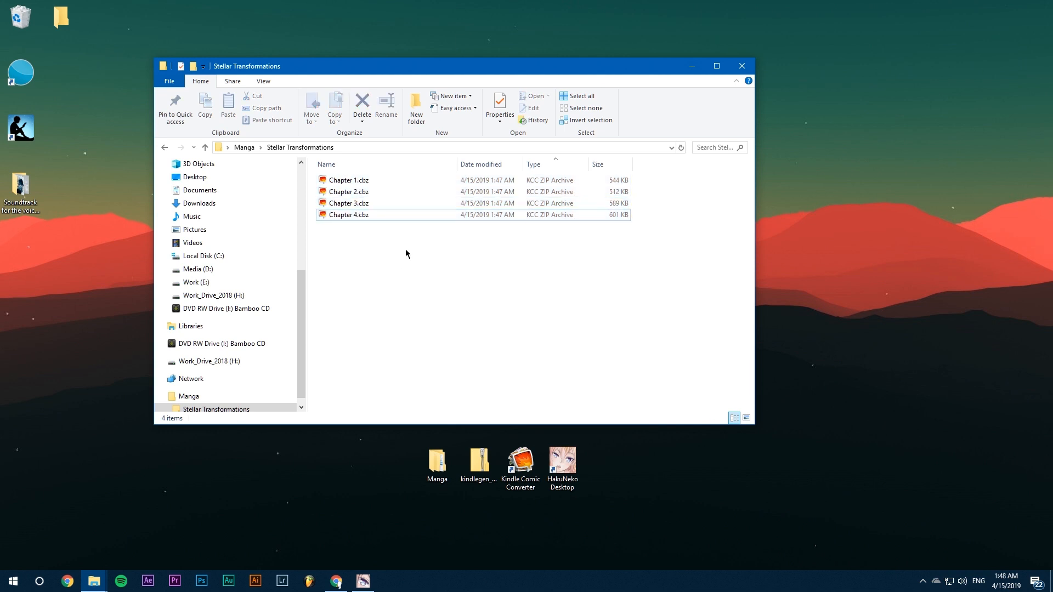
Launch Kindle Comic Converter and arrange its window beside the narrowed Stellar Transformations folder window.
double_click(520, 464)
drag(470, 69, 319, 78)
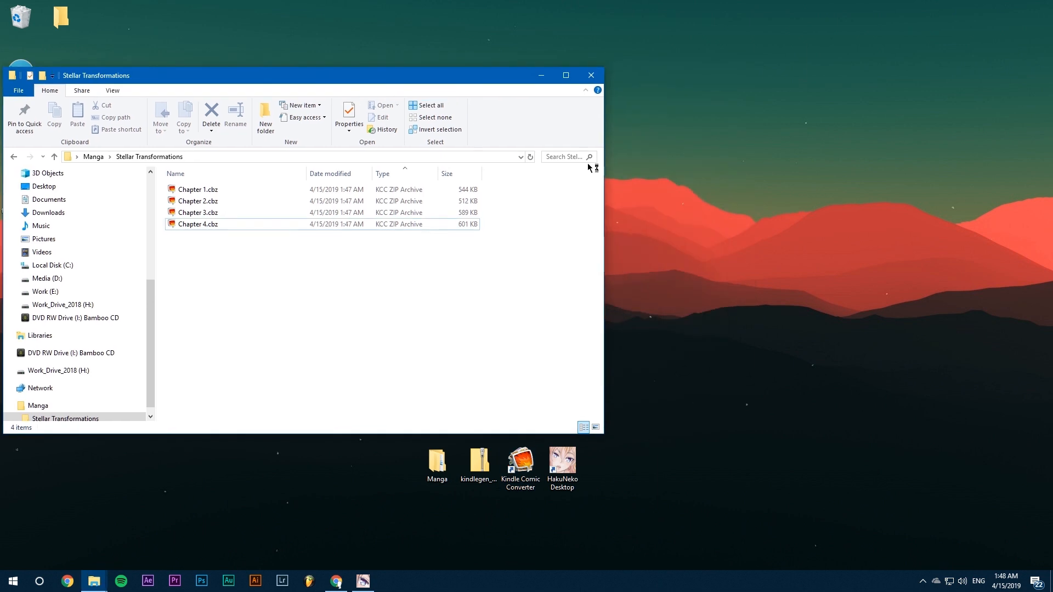
drag(605, 168, 359, 167)
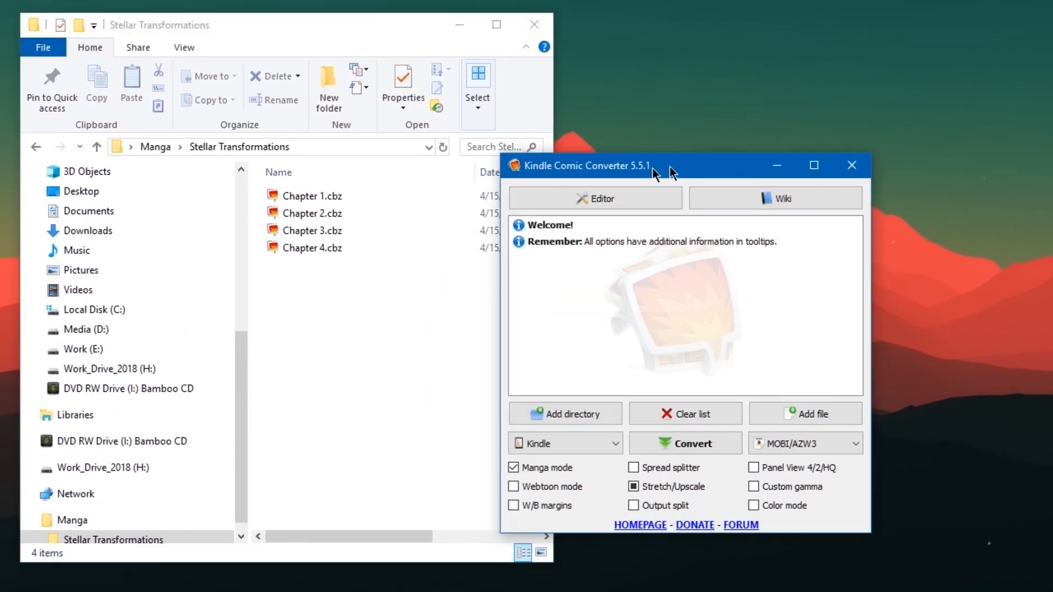
drag(653, 169, 777, 100)
Select all four CBZ files, Chapter 1 to Chapter 4, and add them to the converter's file list.
click(317, 270)
drag(360, 321, 773, 218)
key(ctrl+a)
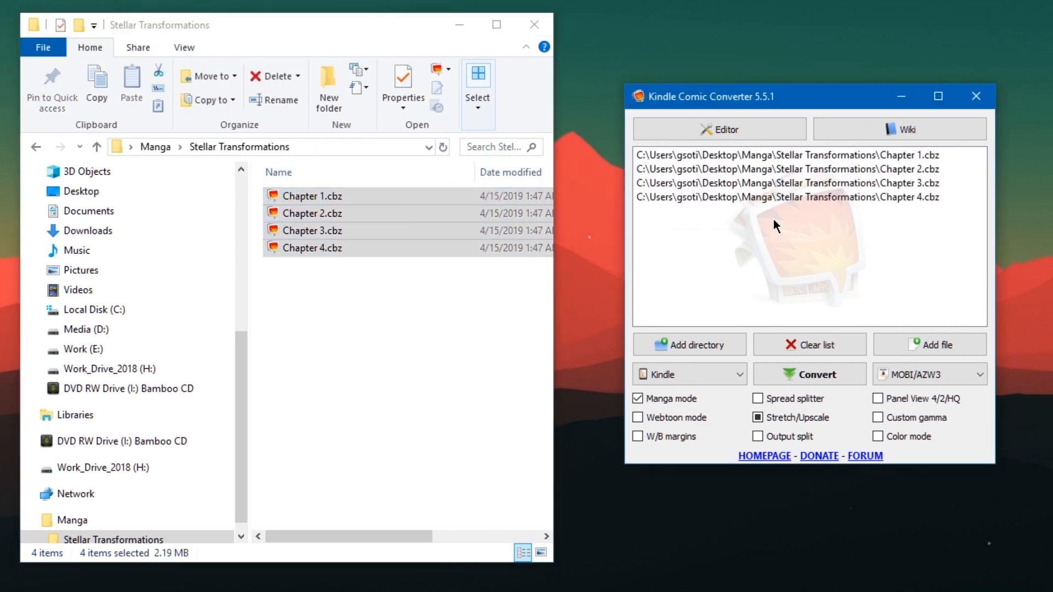
Choose Kindle as the target device, set Stretch/Upscale to its partially checked state and convert the chapters to MOBI/AZW3.
click(711, 374)
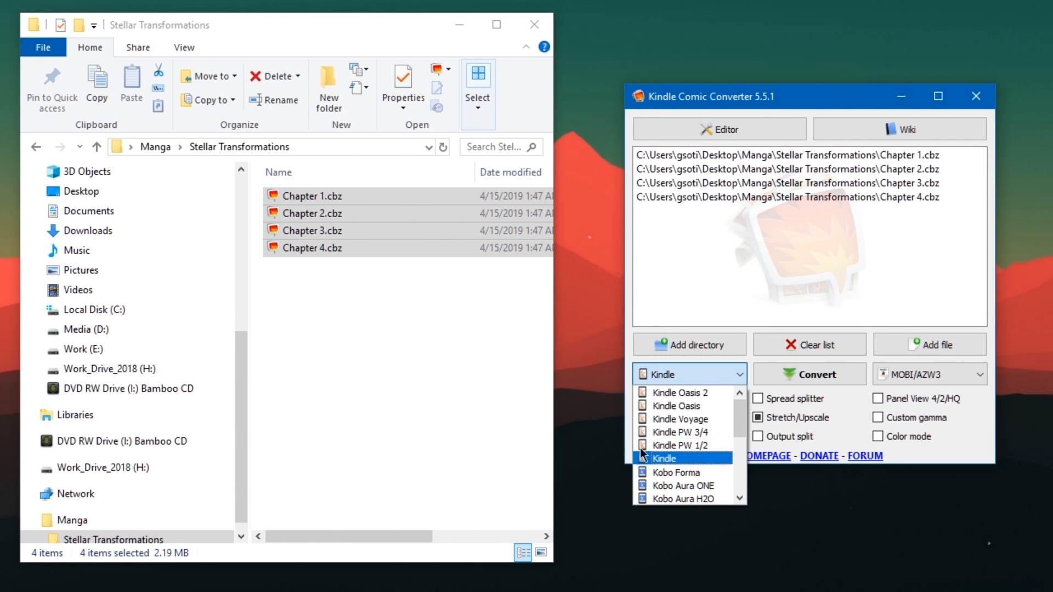
click(691, 459)
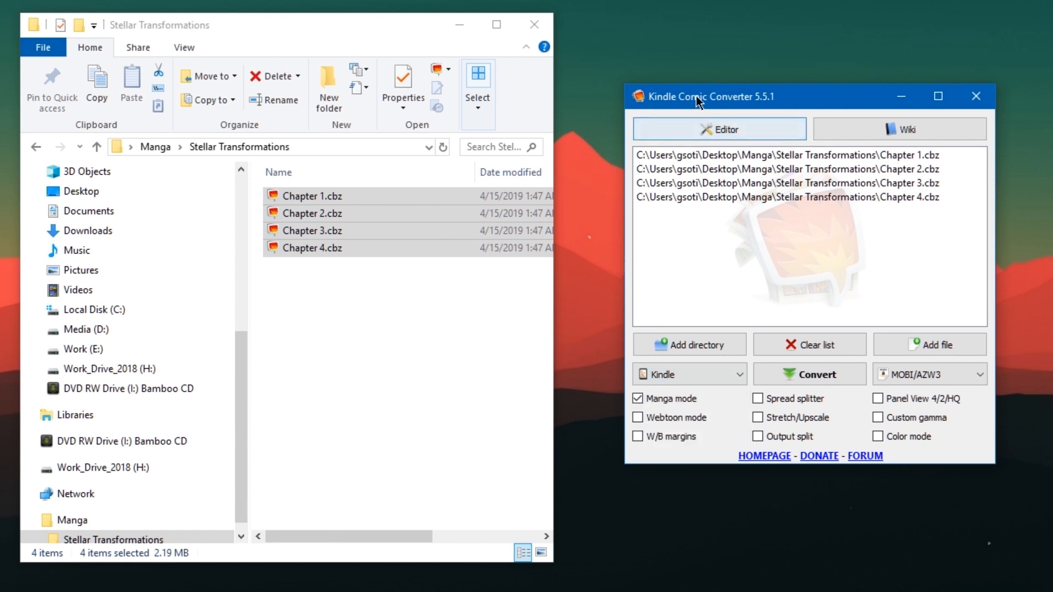
drag(700, 101, 632, 42)
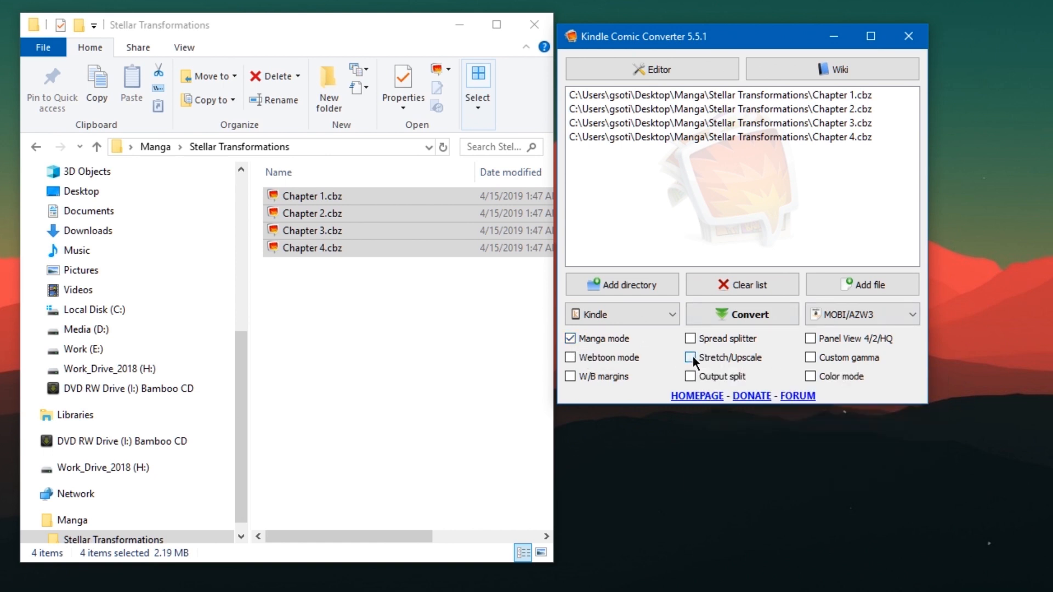
click(693, 357)
click(746, 321)
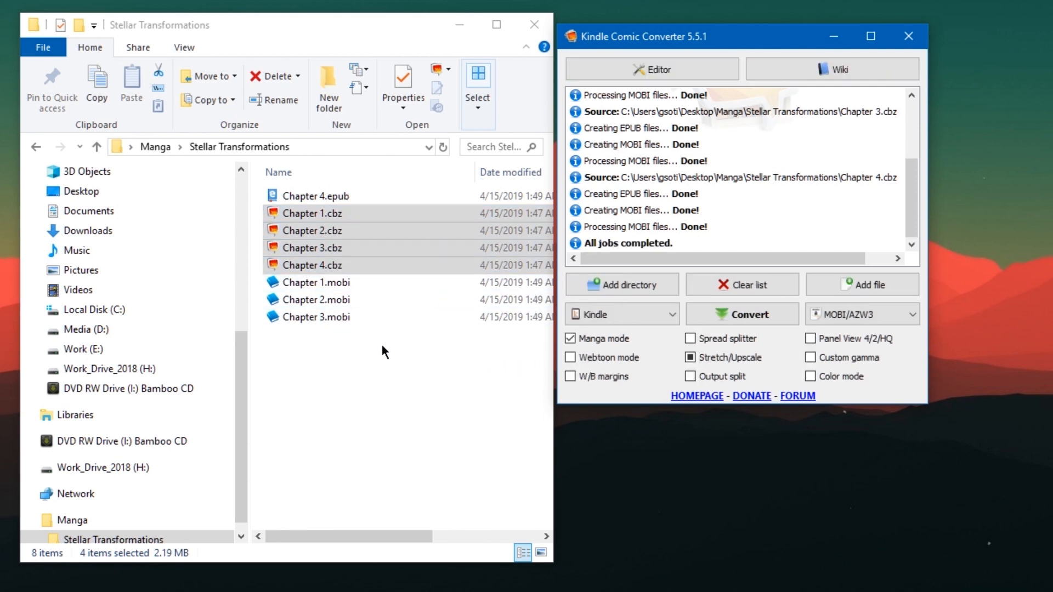
Check the converted MOBI files for Chapters 1 to 4 in the Stellar Transformations folder.
drag(382, 345, 327, 269)
click(398, 343)
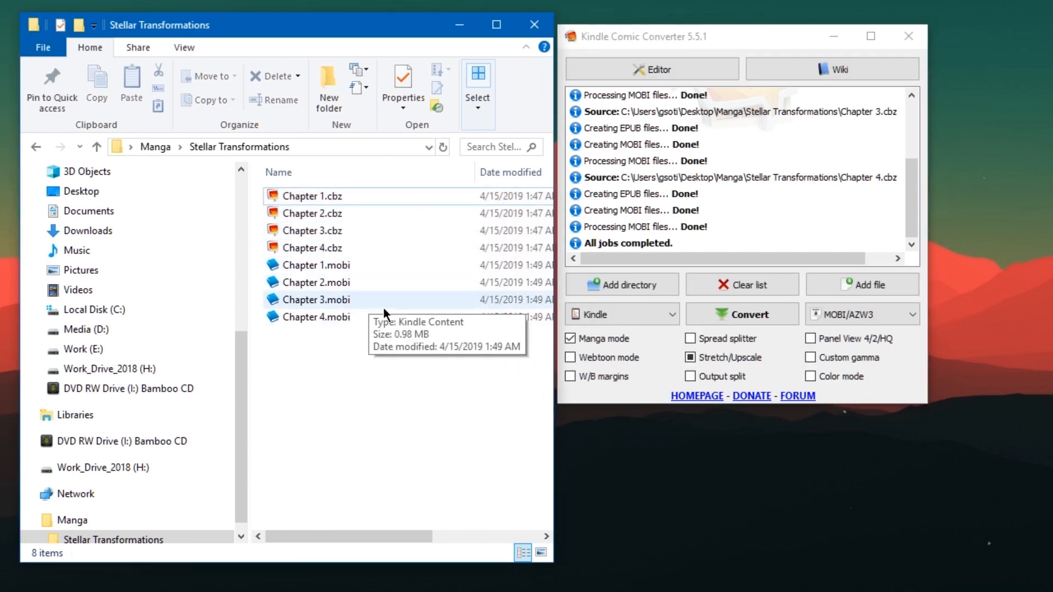
drag(443, 358, 335, 271)
click(346, 329)
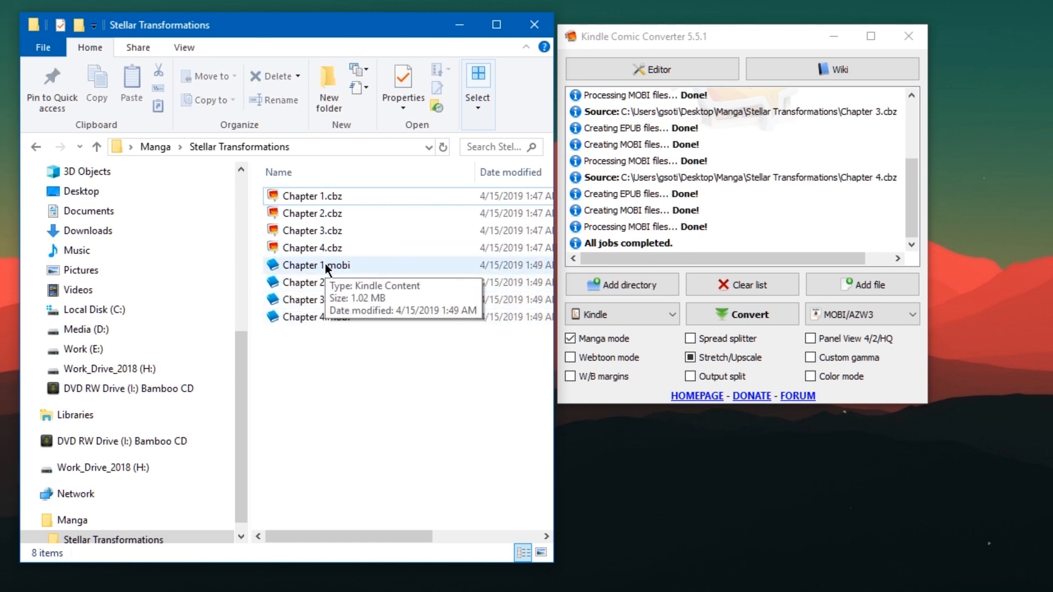
click(313, 266)
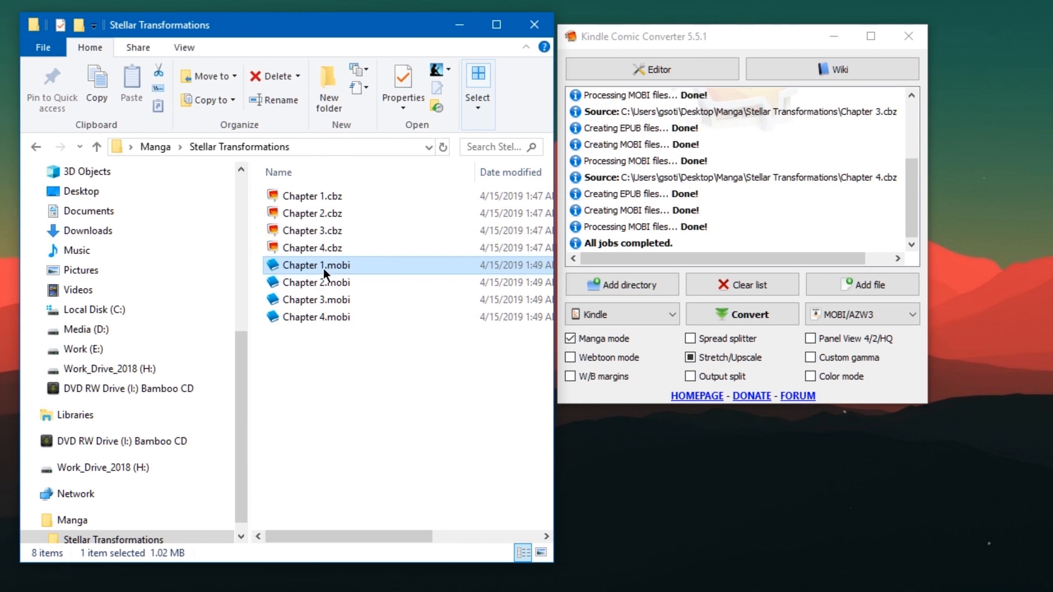
click(321, 281)
click(322, 299)
click(323, 317)
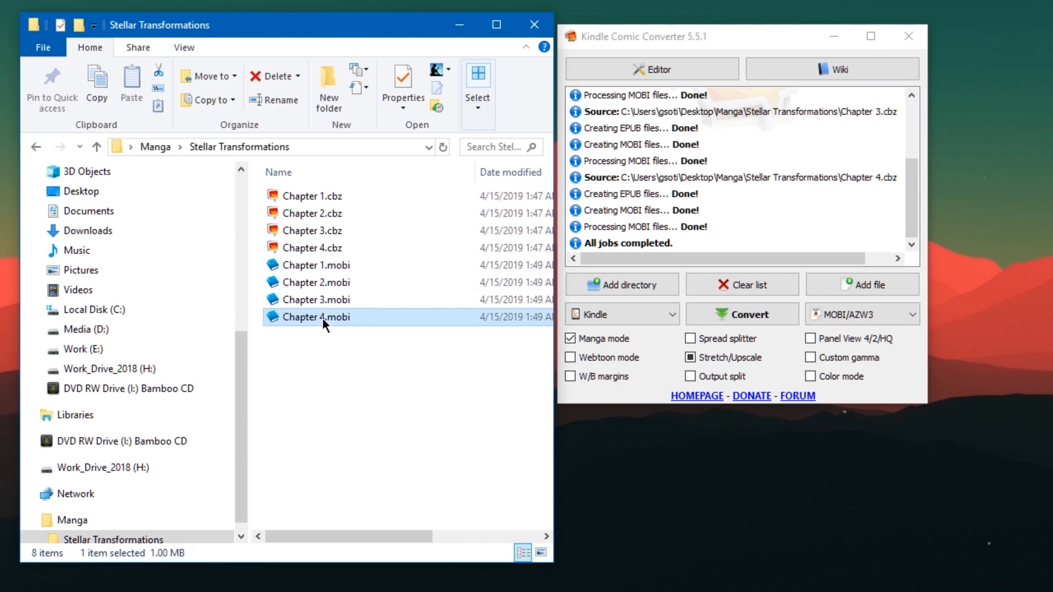
drag(738, 37, 756, 34)
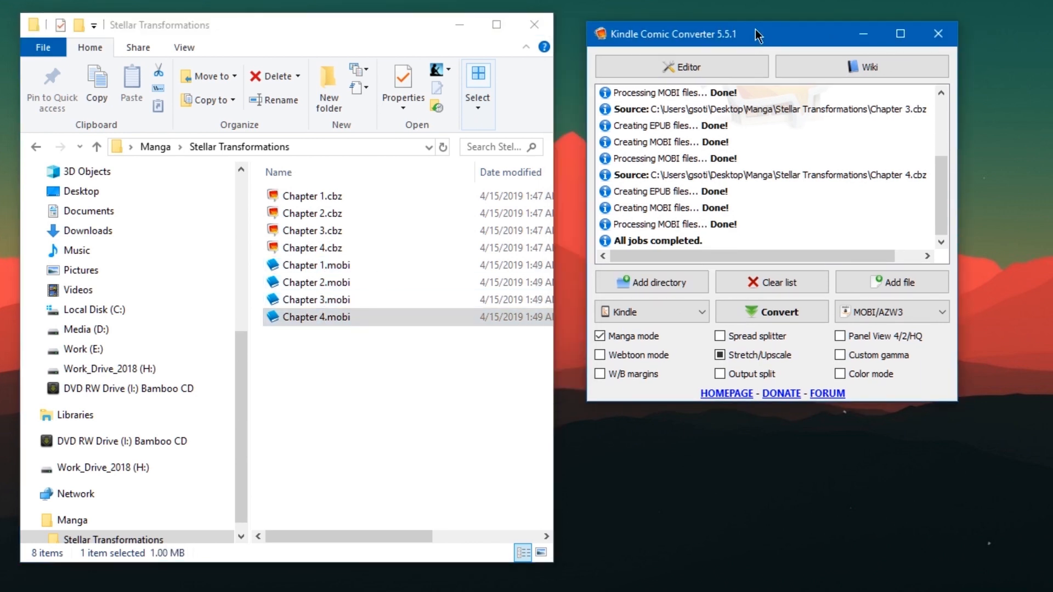
click(363, 329)
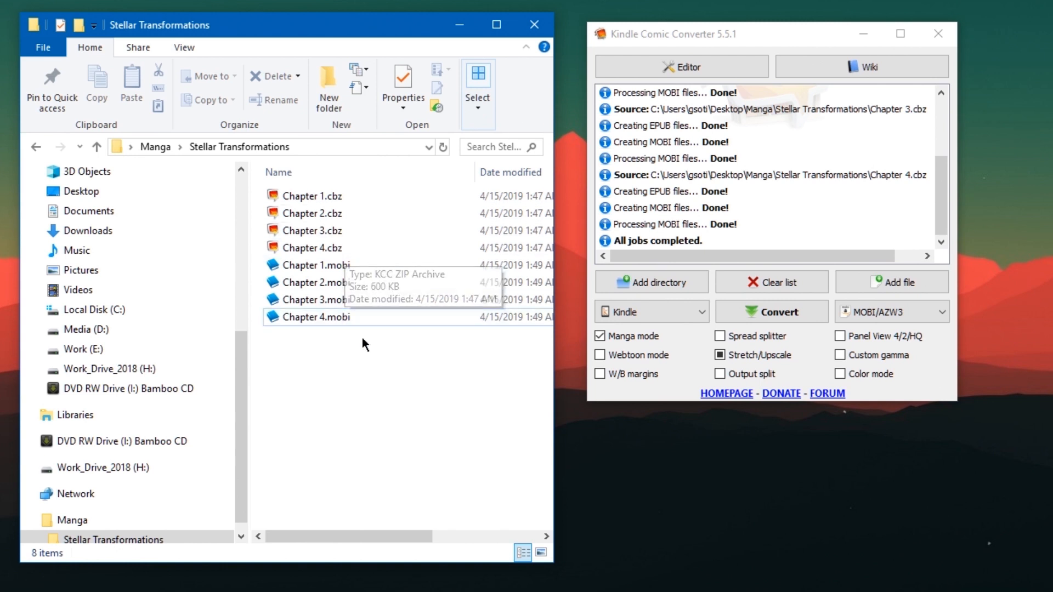
drag(364, 344, 278, 255)
click(704, 34)
drag(703, 34, 680, 167)
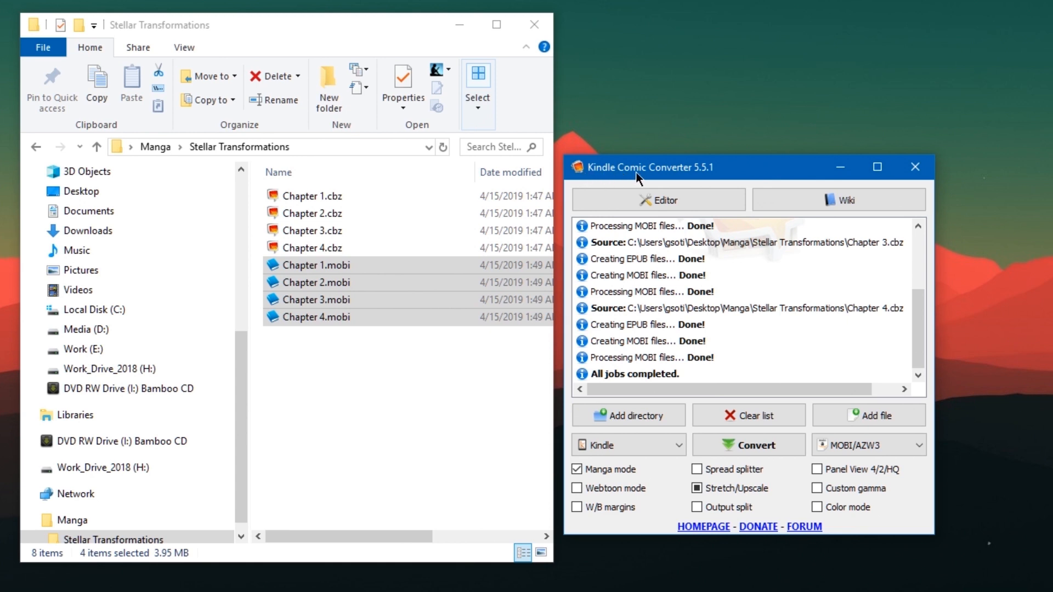
drag(708, 177, 718, 35)
drag(385, 36, 385, 40)
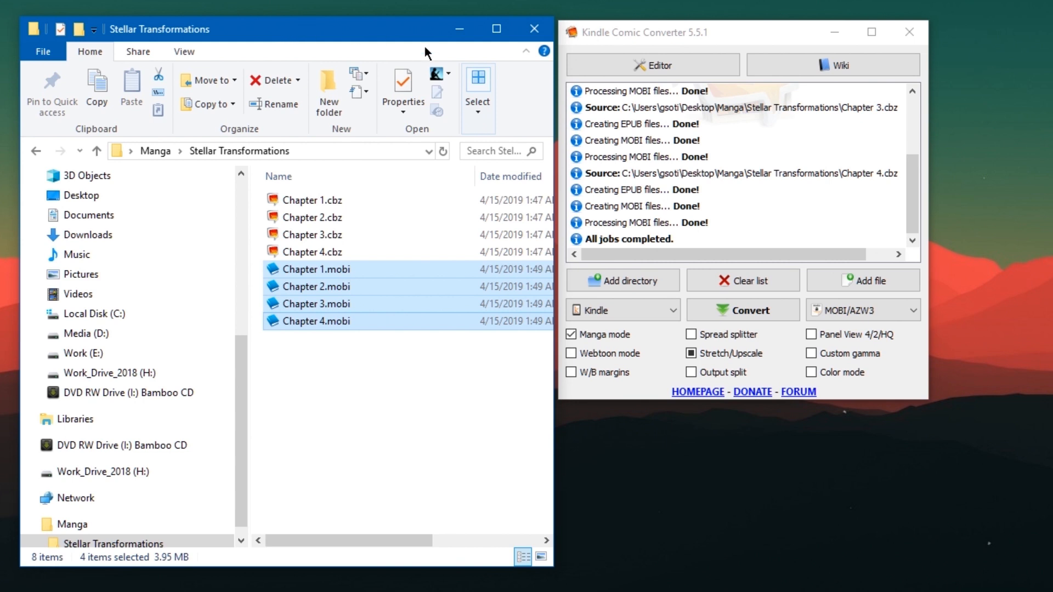
drag(414, 374, 315, 278)
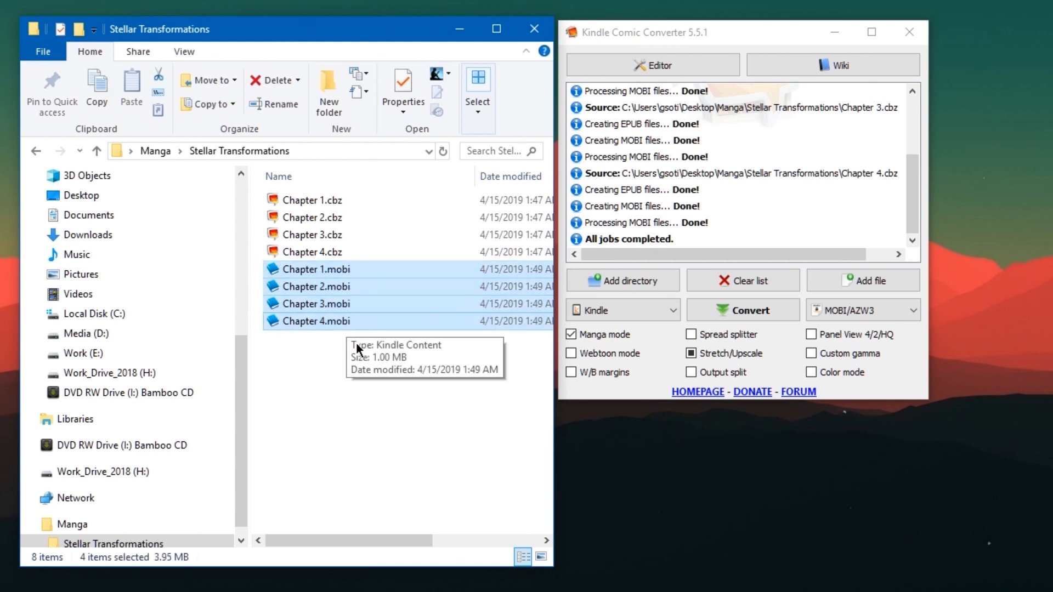
click(363, 358)
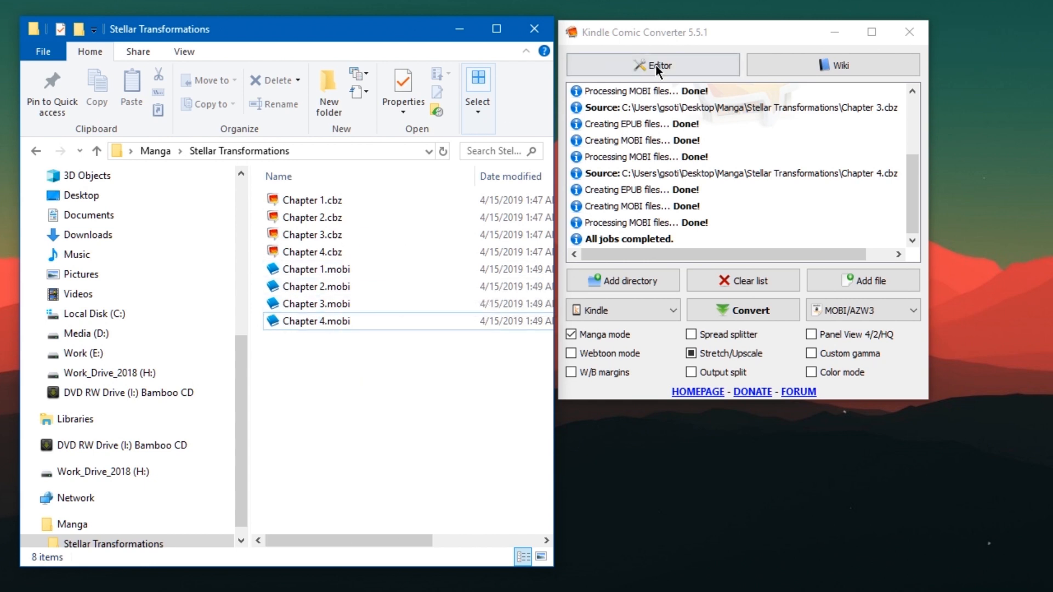
Open Chapter 1.cbz from the Stellar Transformations folder in Kindle Comic Converter's metadata editor.
click(639, 67)
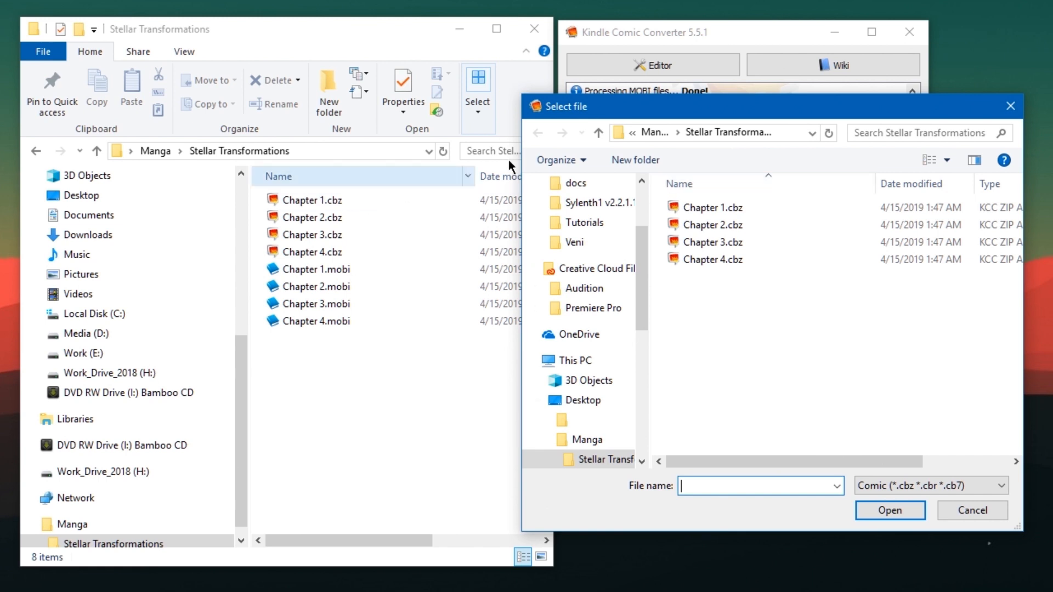
drag(697, 109, 835, 116)
key(Escape)
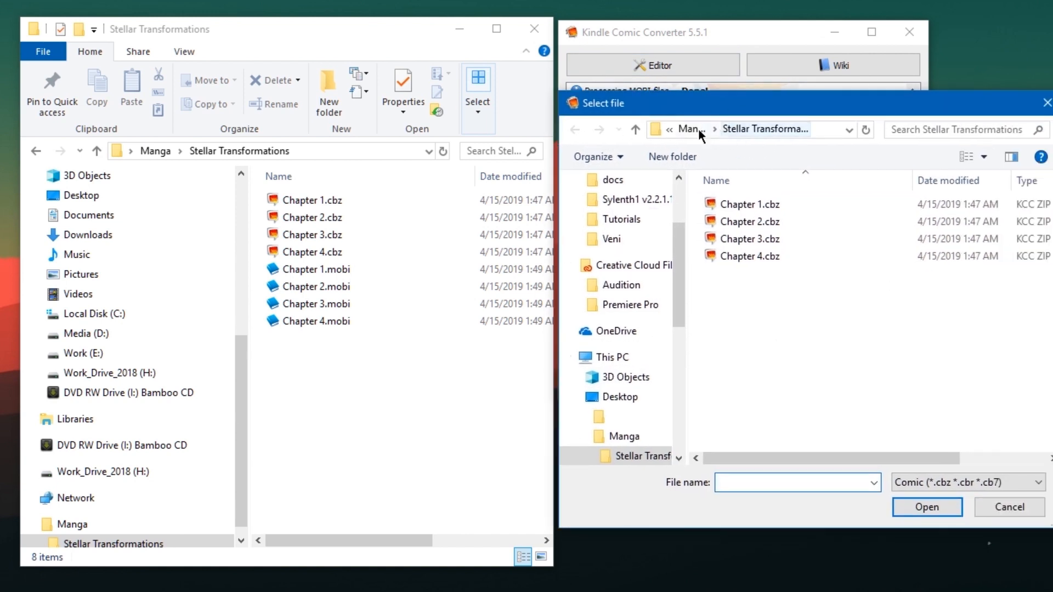
click(699, 128)
double_click(744, 203)
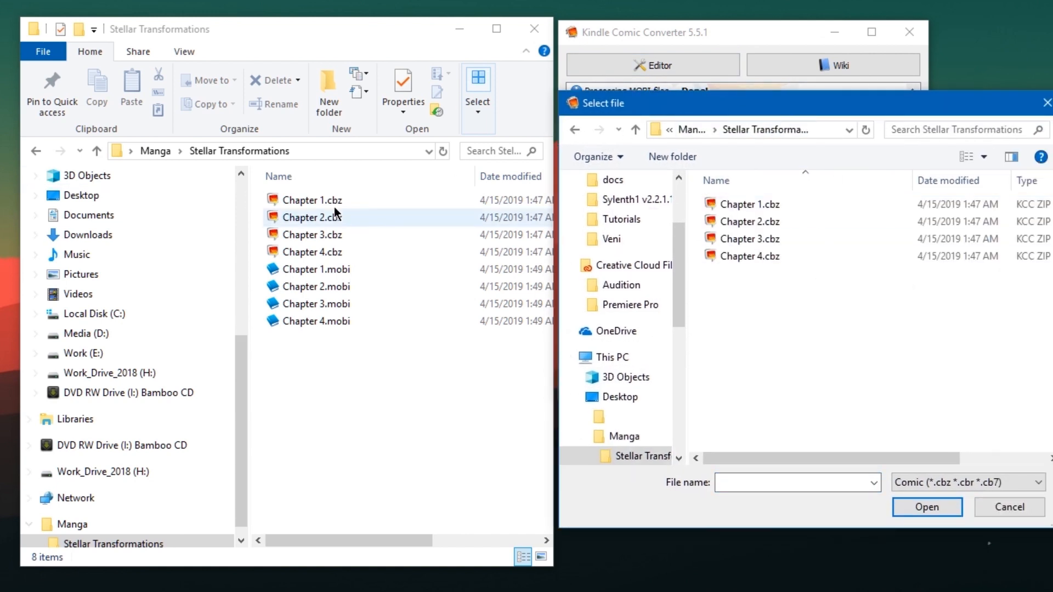
click(777, 206)
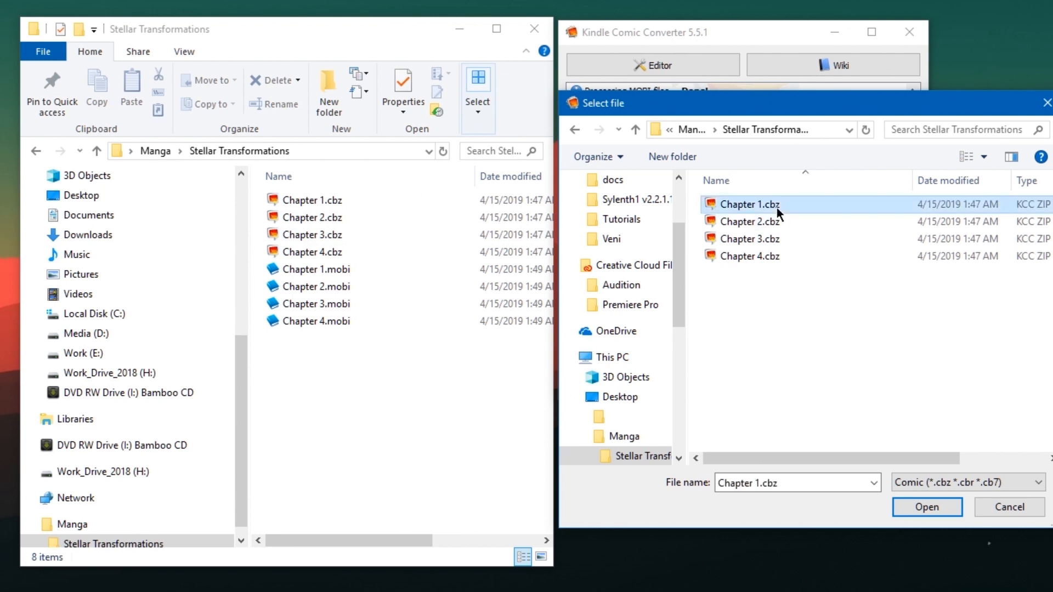
double_click(777, 207)
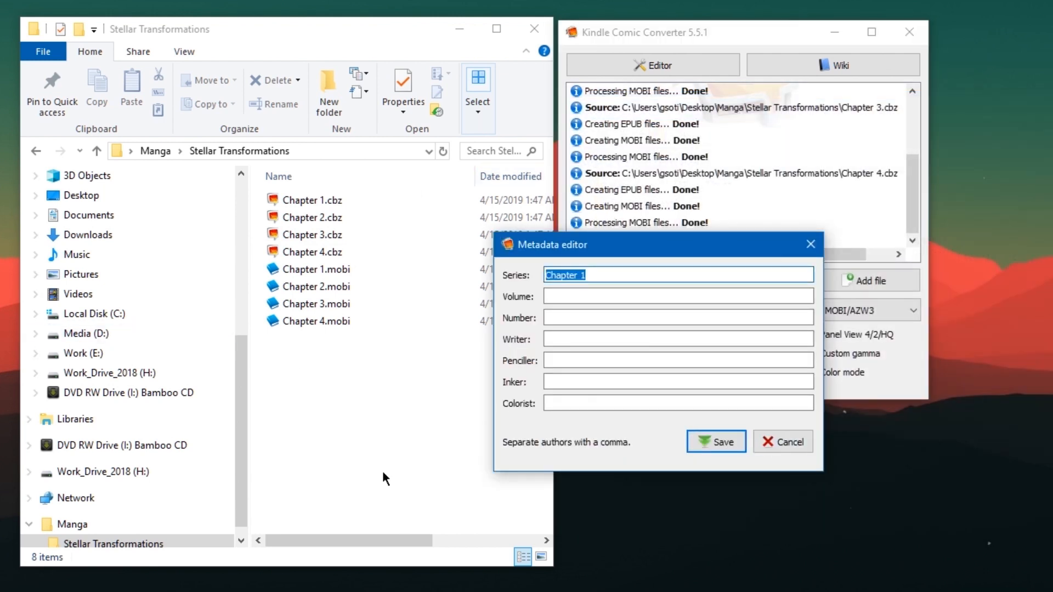
right_click(358, 472)
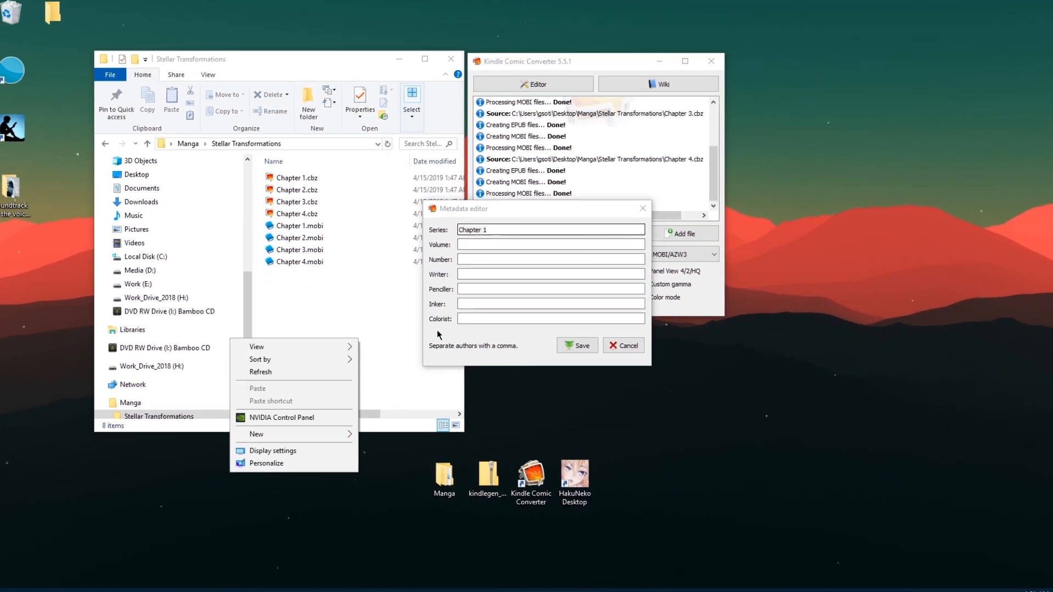
Create a new text document on the desktop and copy the title Stellar Transformations from the Manga Rock page into it.
mouse_move(278, 431)
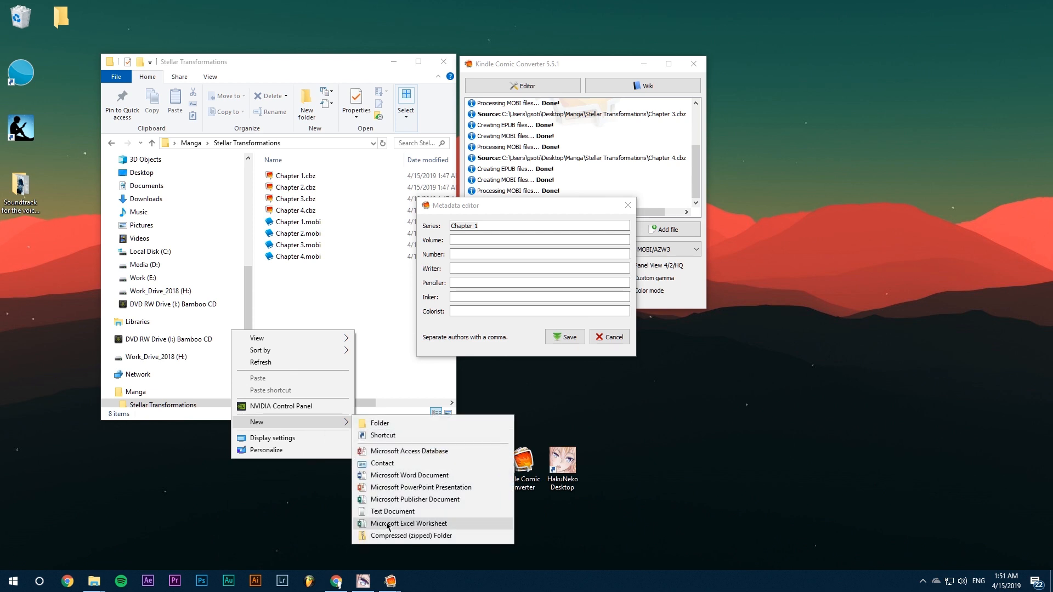
click(363, 512)
key(Return)
click(339, 576)
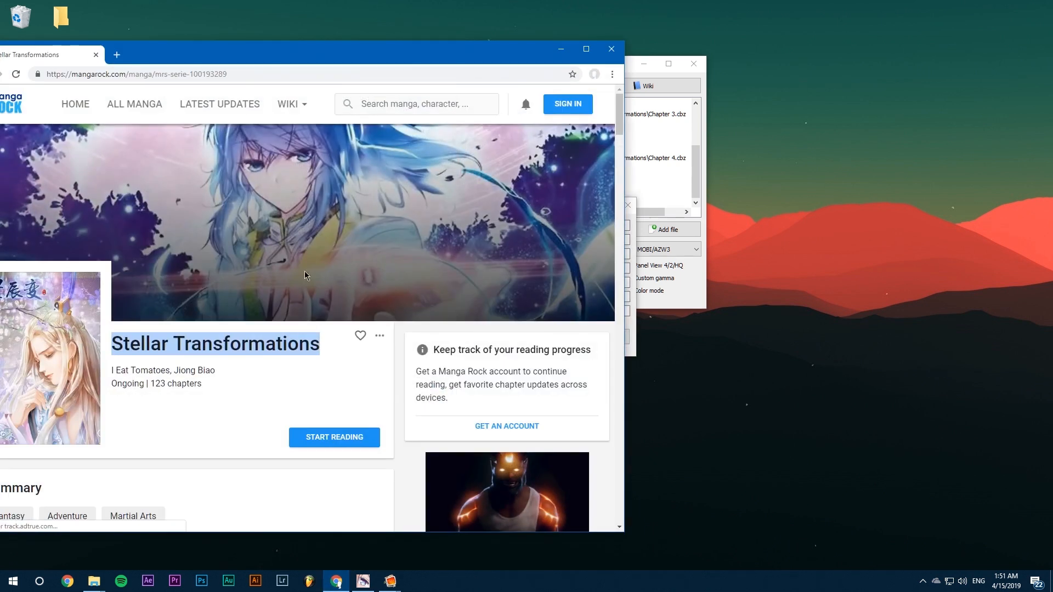
click(190, 340)
drag(113, 343, 316, 345)
click(560, 49)
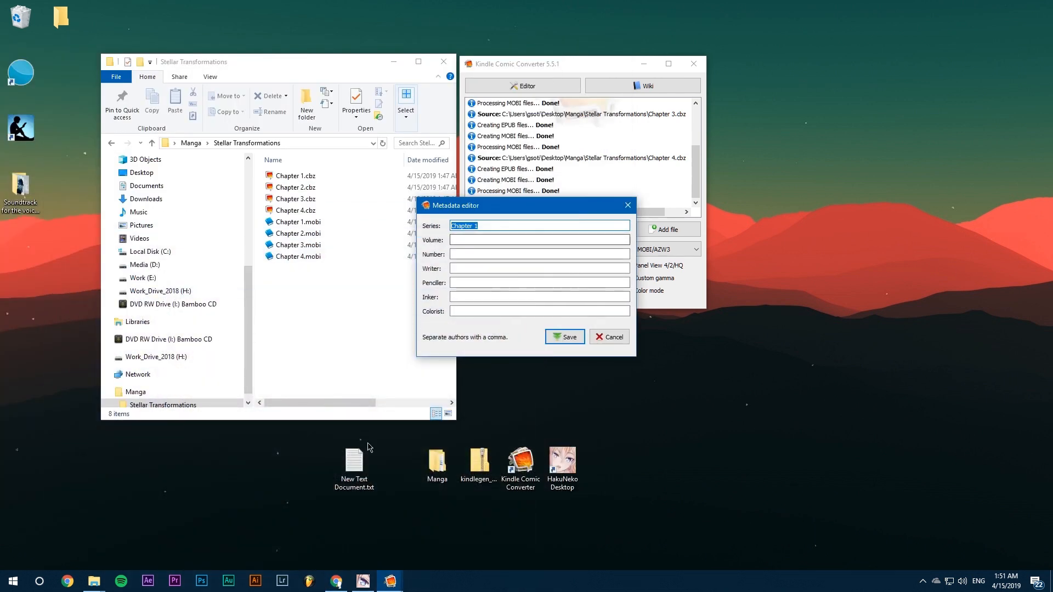
double_click(354, 466)
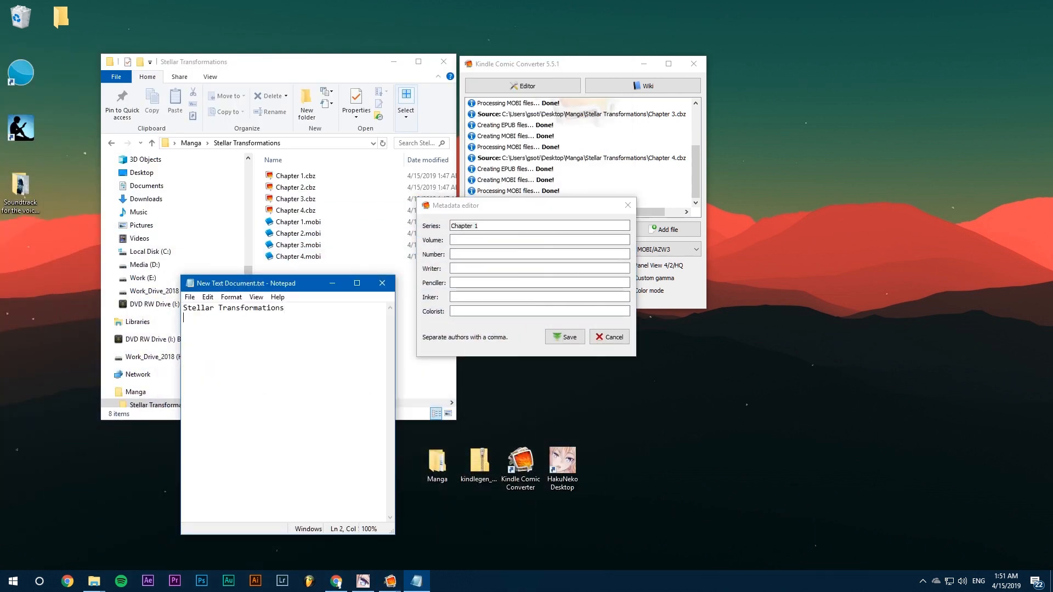
Copy the authors' names from the Manga Rock page and paste them below the title in the text document.
key(alt+Tab)
key(alt+Tab)
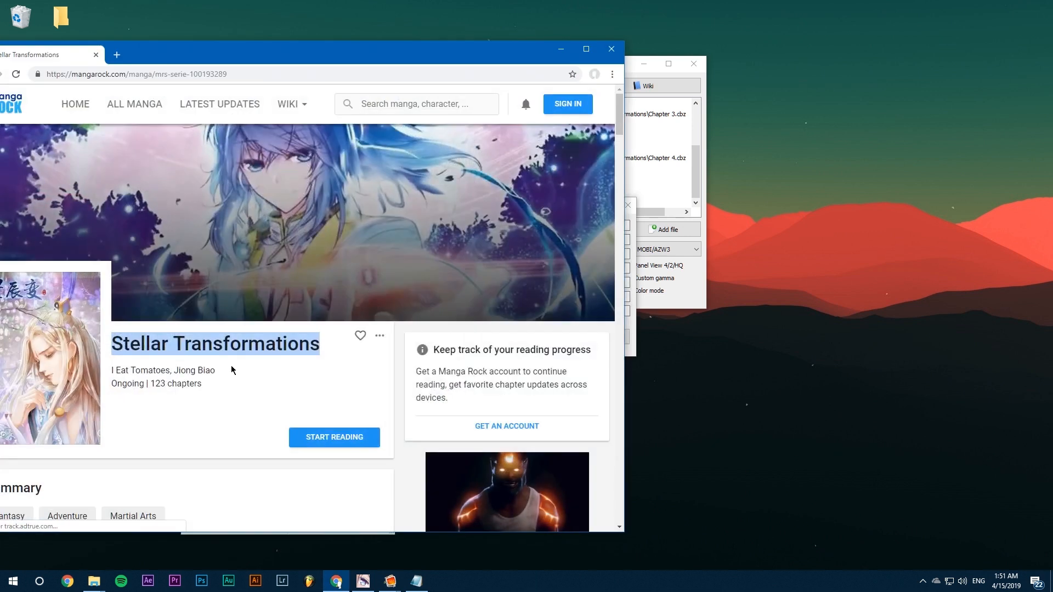
drag(219, 372, 117, 369)
right_click(160, 378)
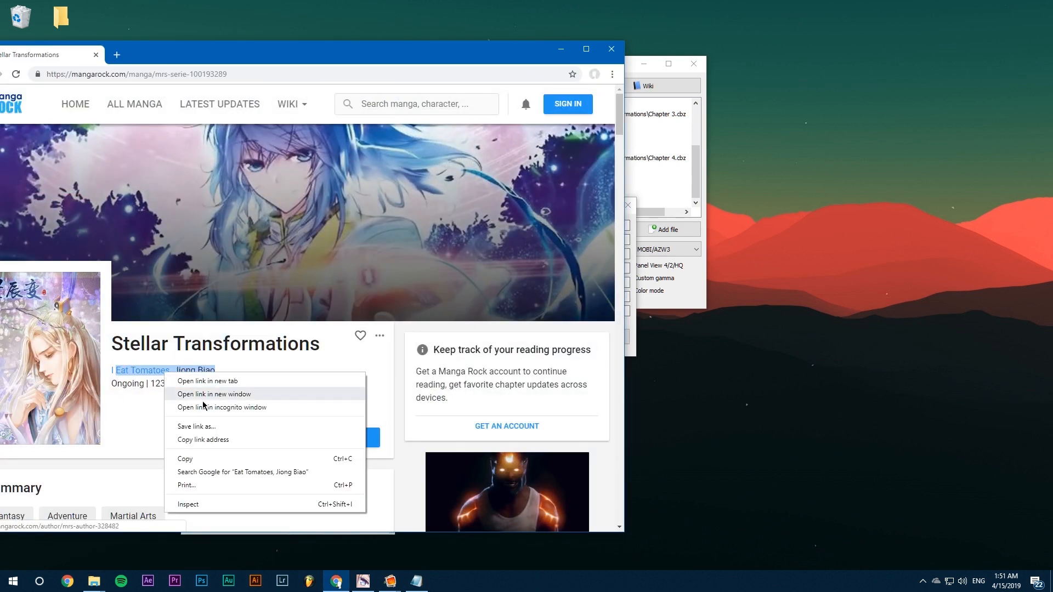
click(186, 461)
click(570, 54)
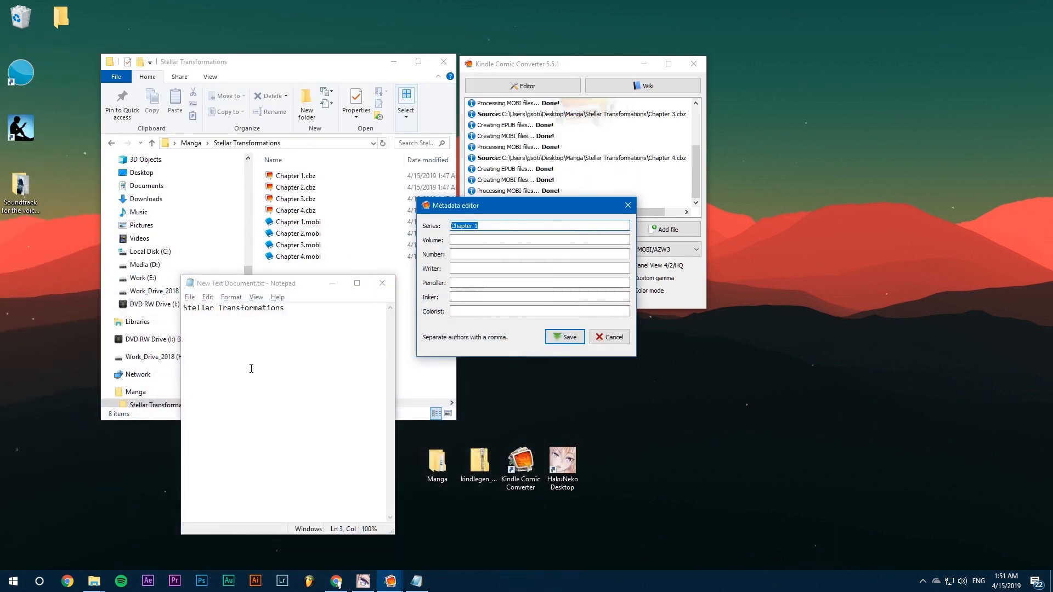
click(301, 334)
key(ctrl+v)
In Chapter 1's metadata, set Series to Stellar Transformations and Writer to the authors' names, copying both from the text document.
drag(286, 308, 132, 306)
key(ctrl+c)
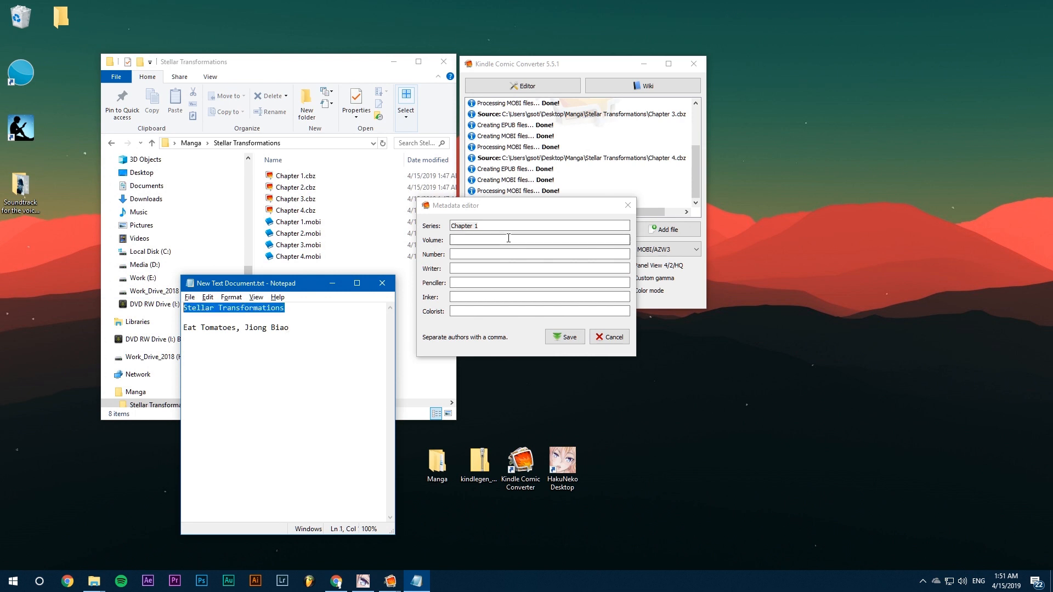
drag(492, 226, 113, 290)
key(ctrl+v)
drag(308, 330, 82, 338)
key(ctrl+c)
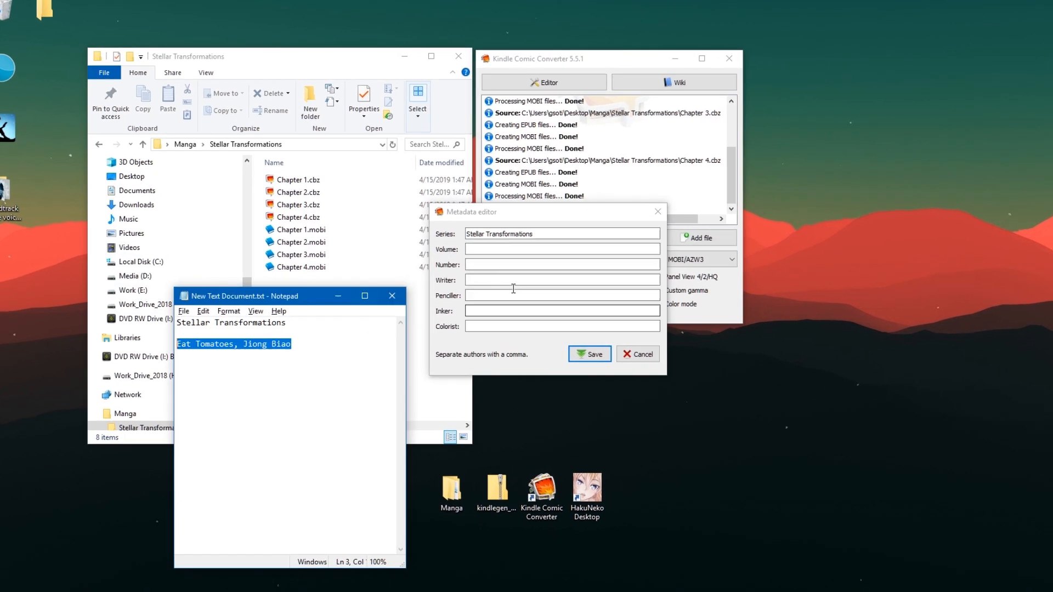
click(472, 269)
key(ctrl+v)
Set Chapter 1's Volume to 0 and Number to 1, and save the metadata.
click(469, 240)
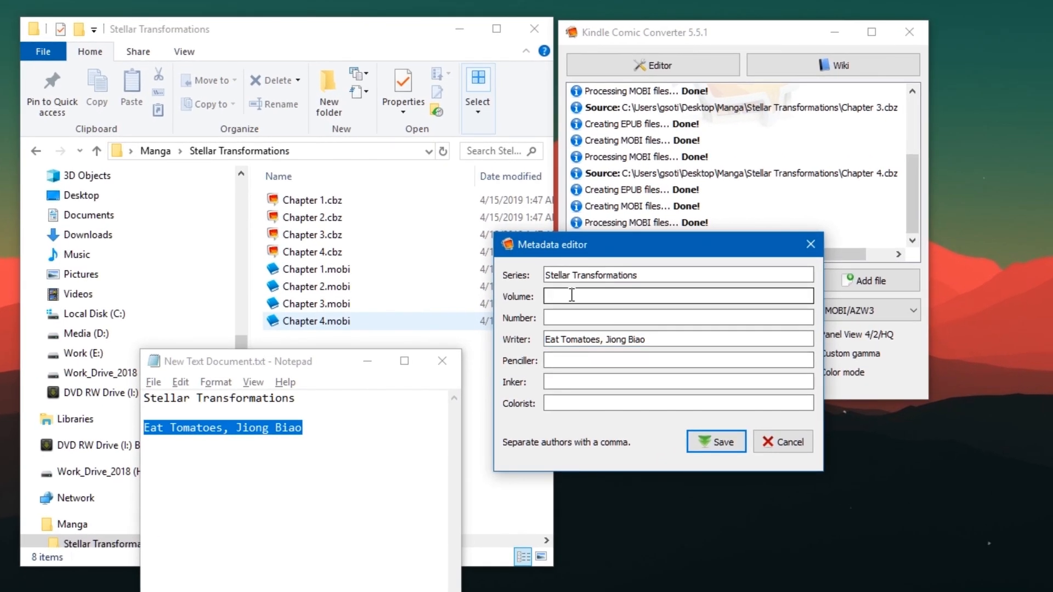
text(0)
key(Tab)
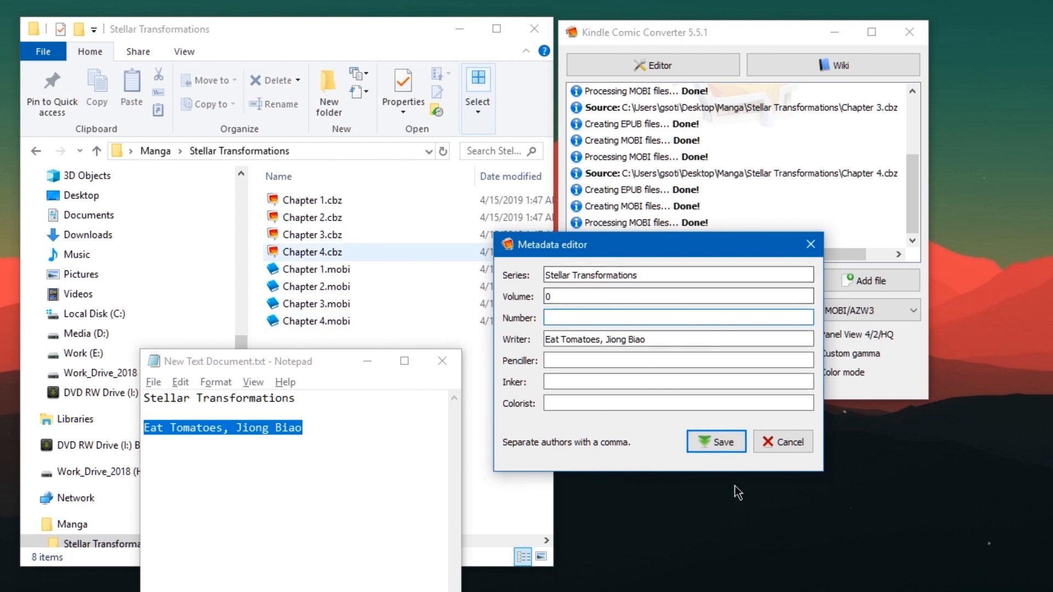
text(1)
key(Return)
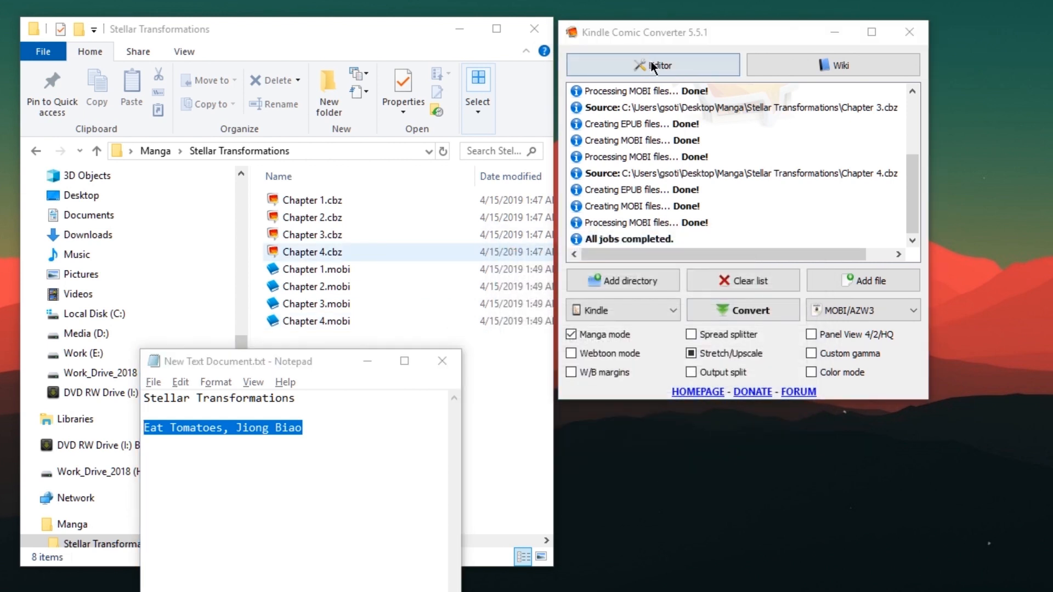
Open Chapter 2.cbz in the metadata editor and replace its Series with Stellar Transformations copied from the text document.
click(651, 64)
click(777, 220)
click(776, 220)
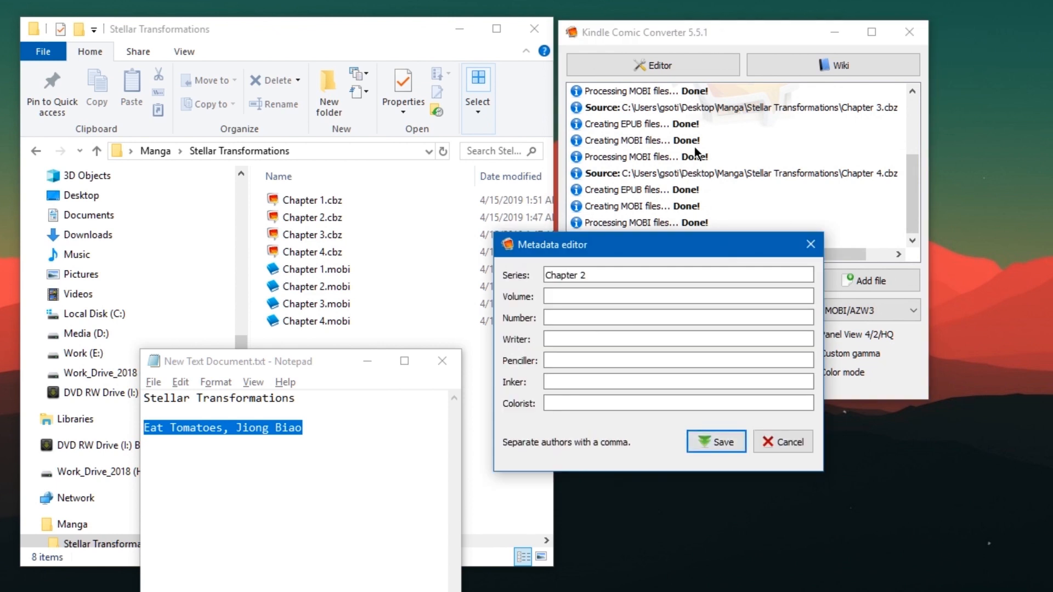
triple_click(610, 276)
drag(297, 398, 113, 373)
key(ctrl+c)
key(alt+Tab)
key(ctrl+v)
Copy the authors' names from the text document into the Writer field of Chapter 2's metadata.
drag(367, 430, 7, 444)
key(ctrl+c)
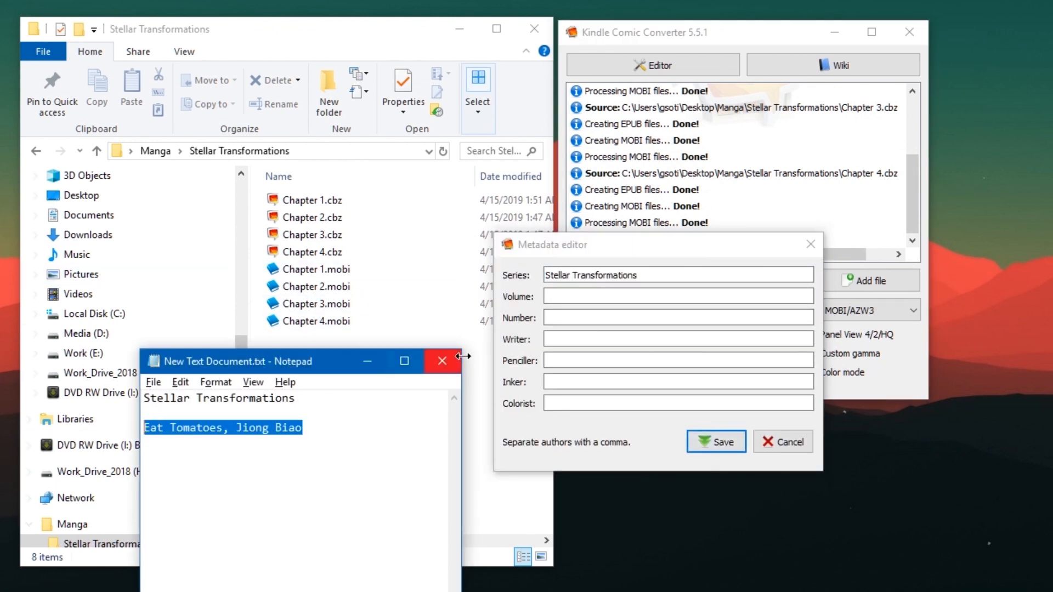
click(571, 322)
key(ctrl+v)
key(ctrl+z)
click(663, 340)
key(ctrl+v)
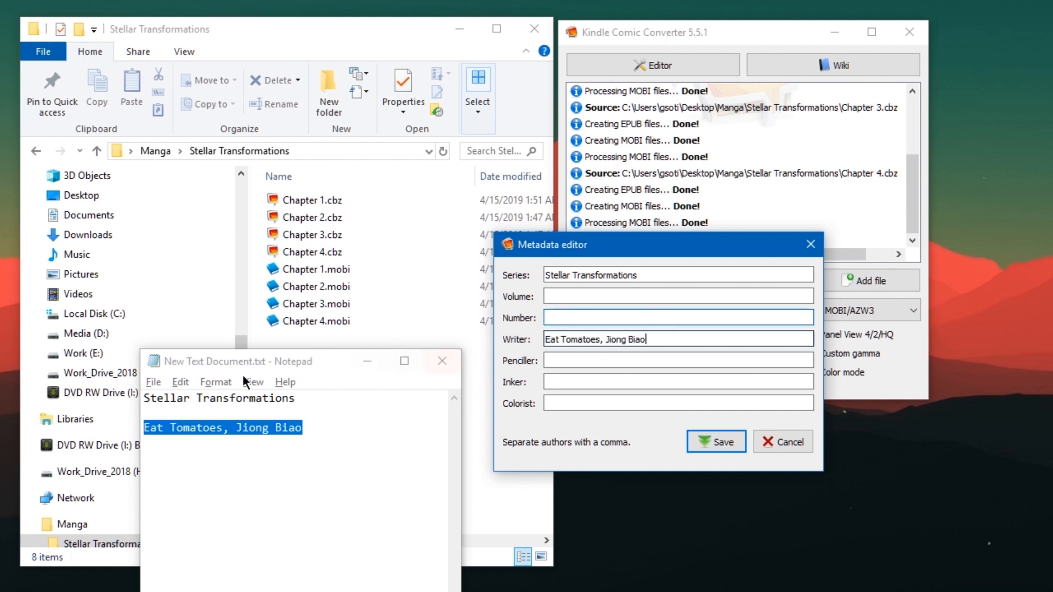
Set Chapter 2's Volume to 0 and Number to 2, and save the metadata.
click(586, 298)
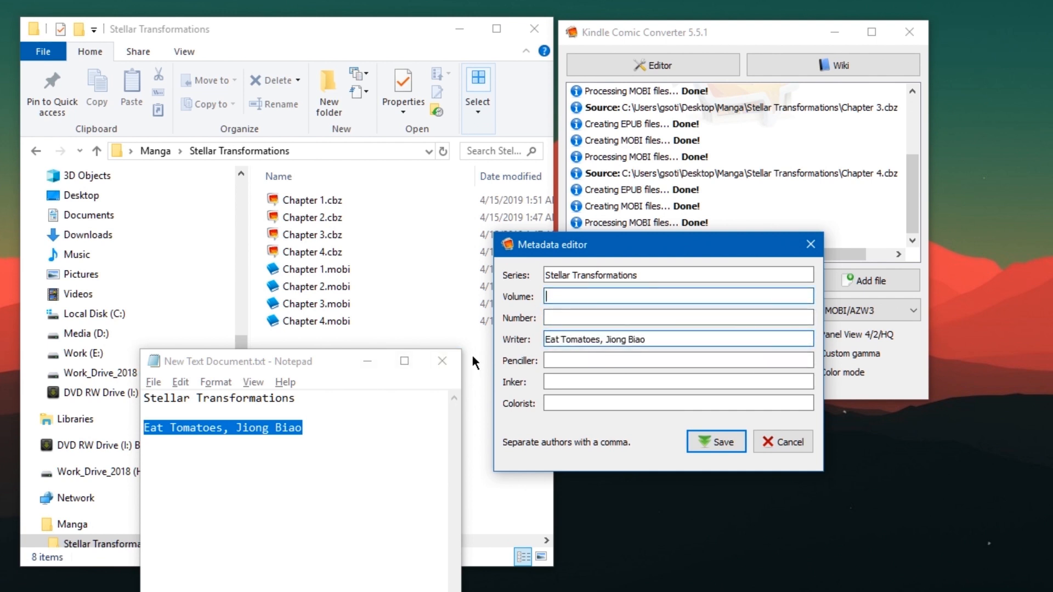
text(0)
key(Tab)
text(2)
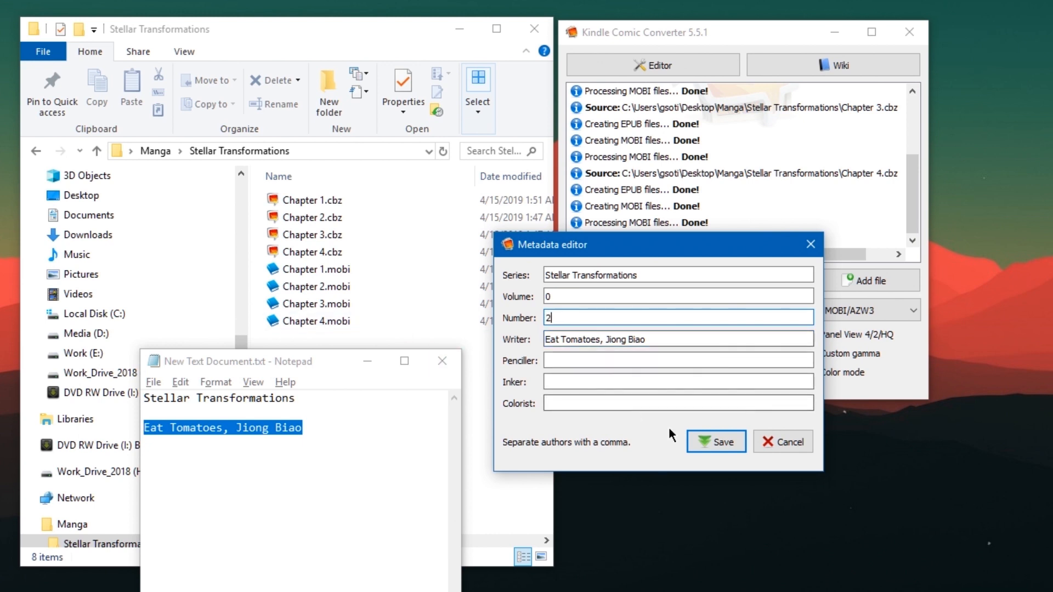
drag(588, 252, 514, 207)
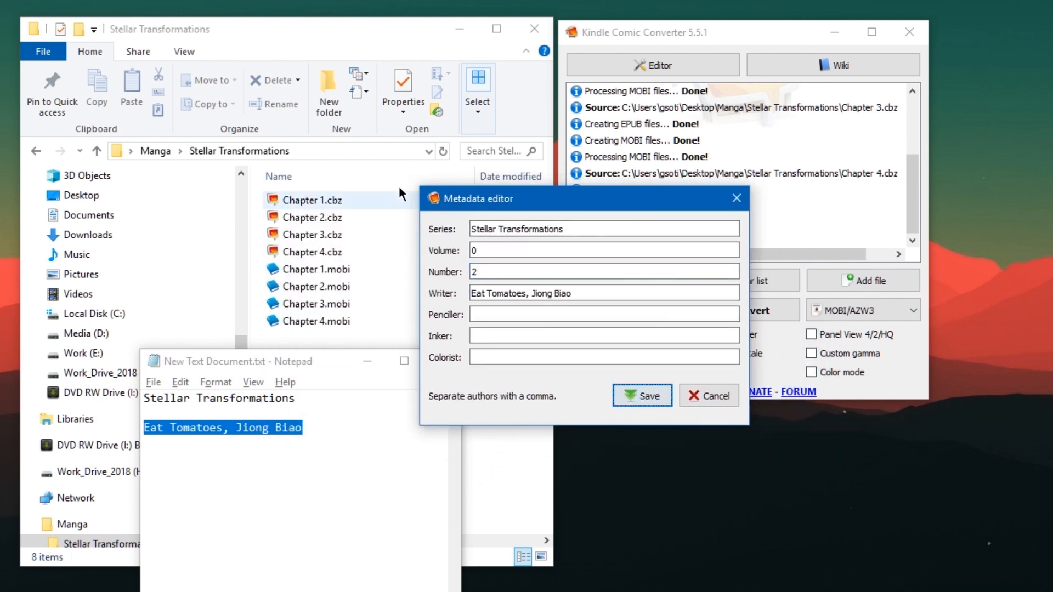
key(Return)
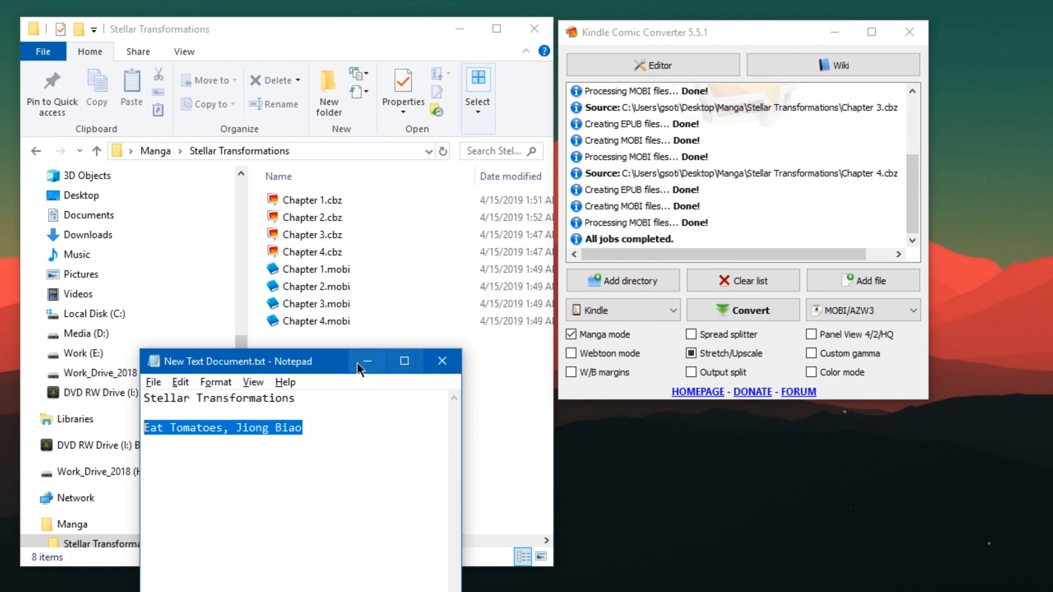
Move the text document window to the free desktop space beside the converter and select its Stellar Transformations title line.
drag(357, 363, 980, 136)
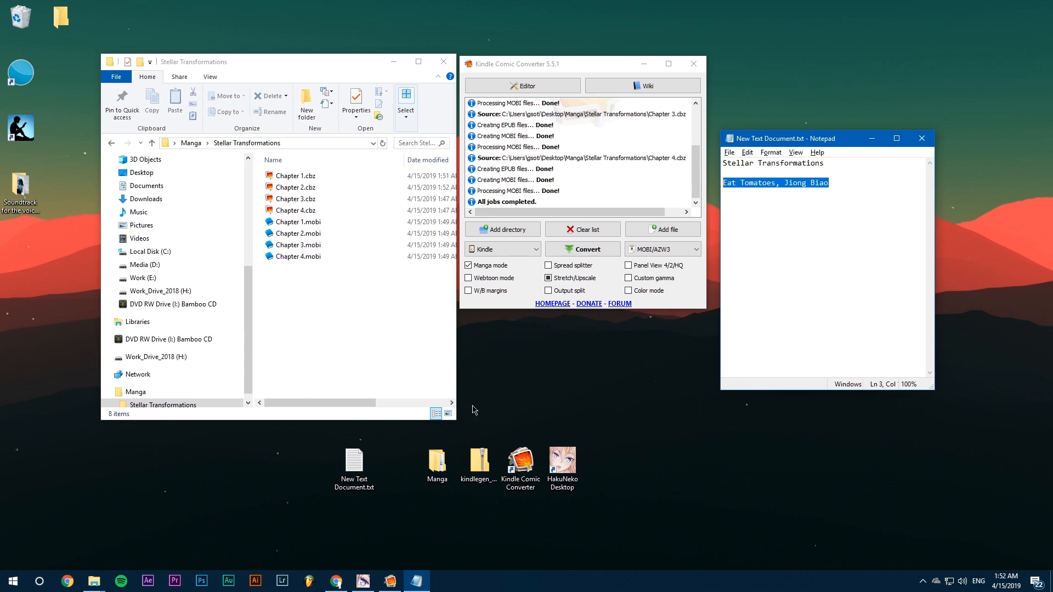
drag(842, 165, 723, 163)
click(606, 377)
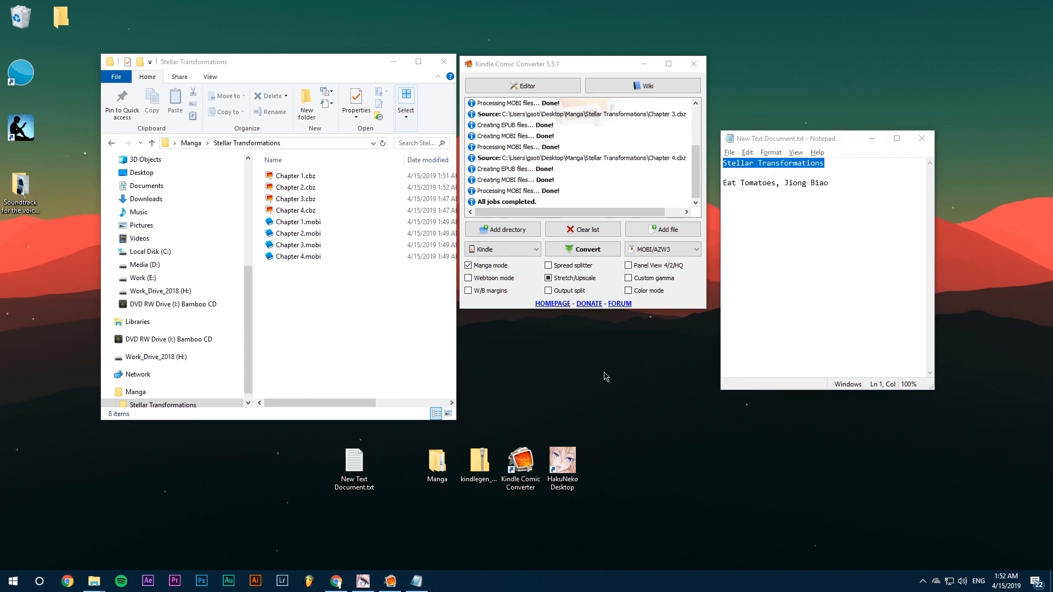